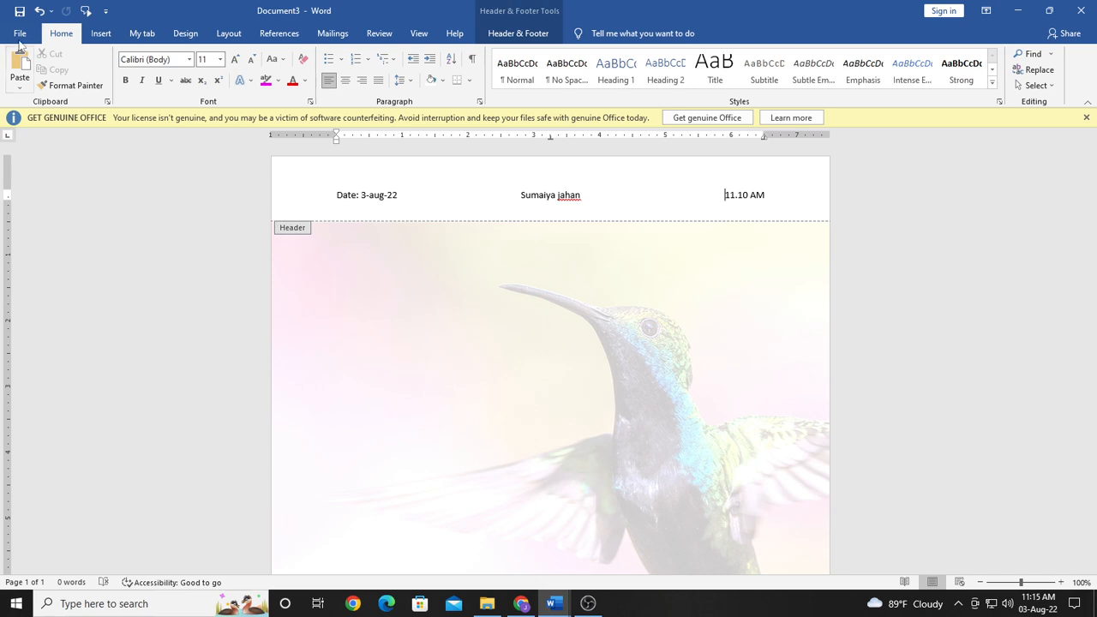
Step: Browse the Office templates available for new documents, and return to the open document
click(20, 32)
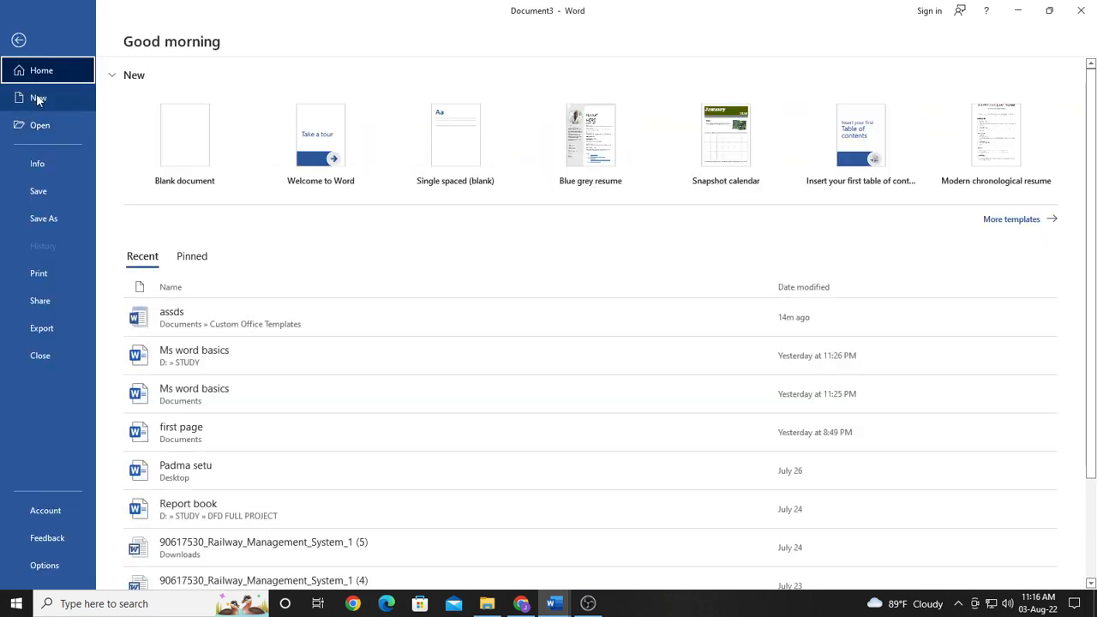
click(987, 225)
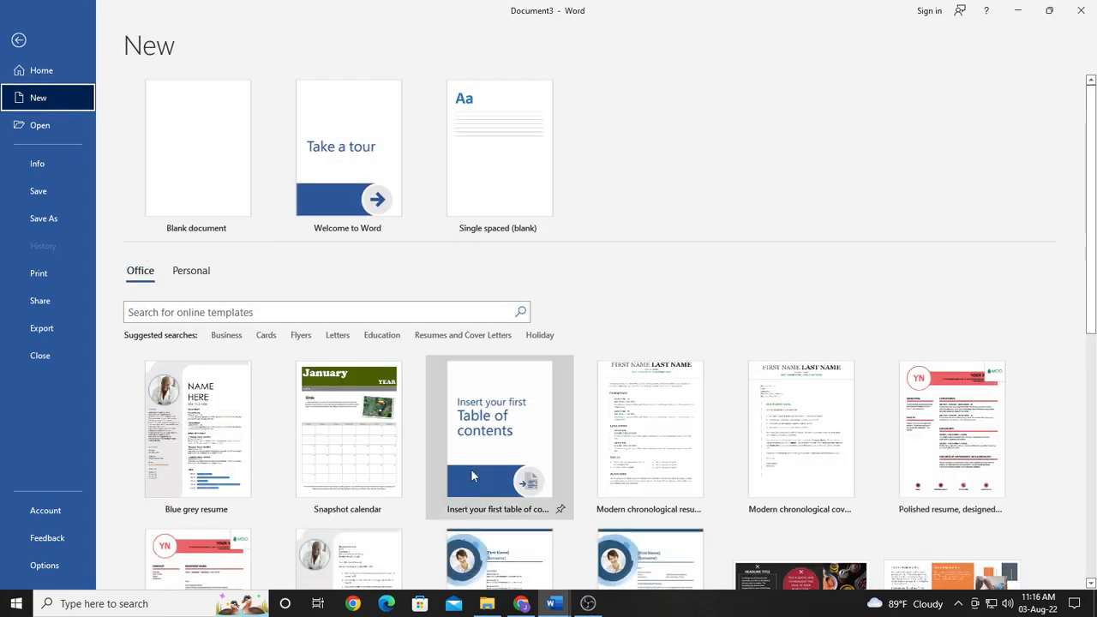
scroll(506, 484, down, 5)
scroll(510, 491, down, 2)
scroll(510, 491, up, 6)
scroll(512, 491, up, 1)
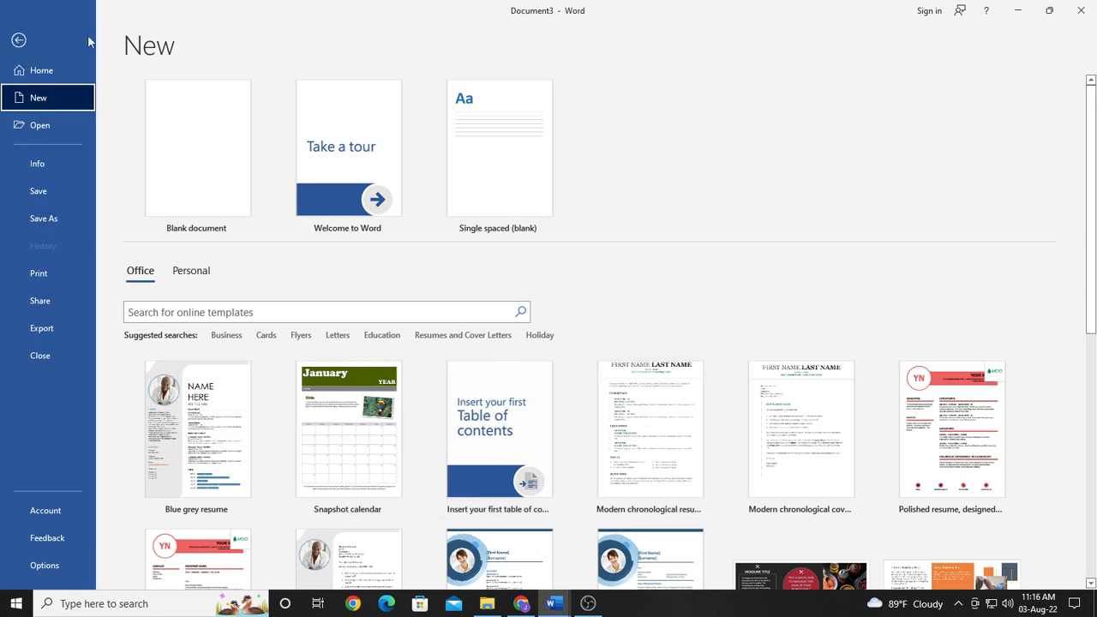
click(19, 42)
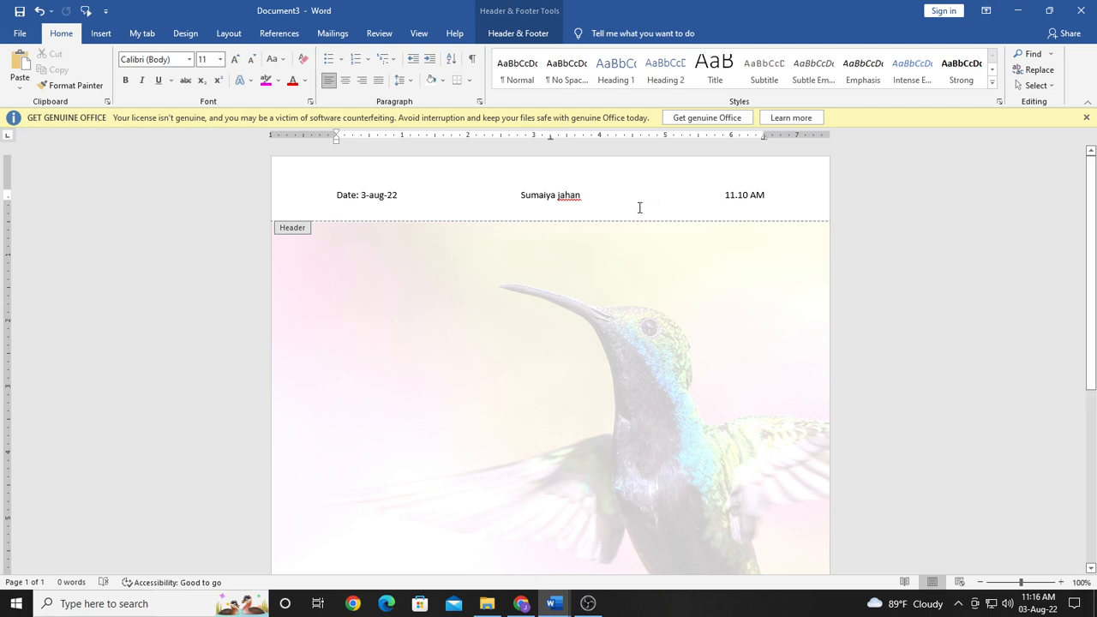
Step: Examine the document's header text and the faded hummingbird picture behind the page
scroll(448, 407, down, 3)
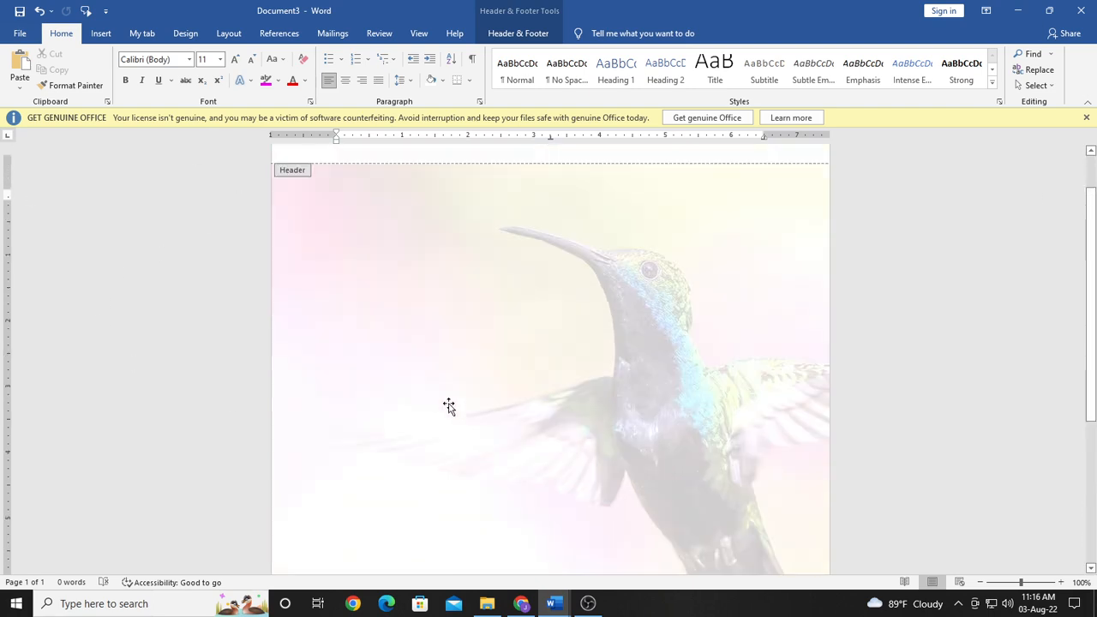
scroll(448, 406, up, 3)
scroll(449, 406, down, 1)
scroll(448, 406, up, 1)
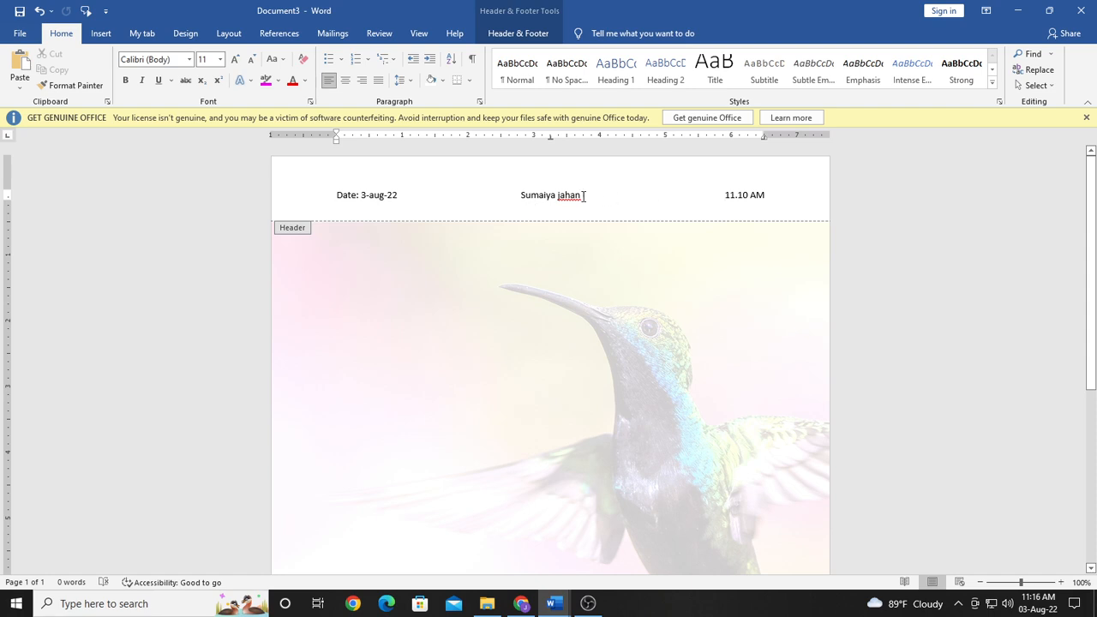
double_click(507, 199)
click(380, 259)
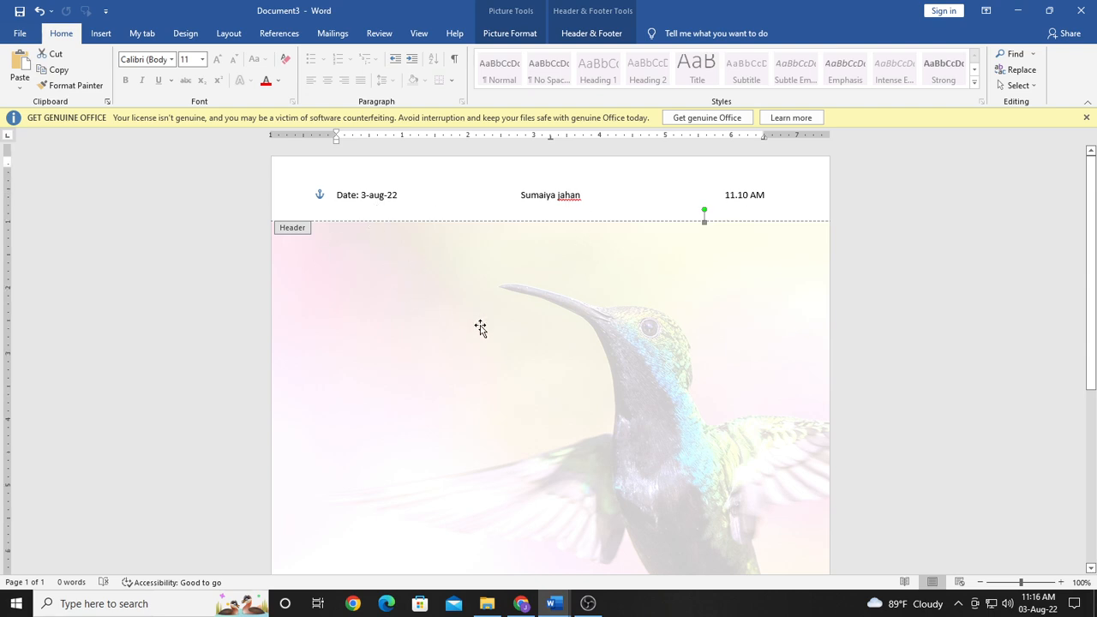
scroll(480, 328, down, 5)
scroll(482, 327, down, 3)
scroll(483, 325, up, 10)
Step: Save the document as a Word Template named Doc3 in the Custom Office Templates folder
click(19, 34)
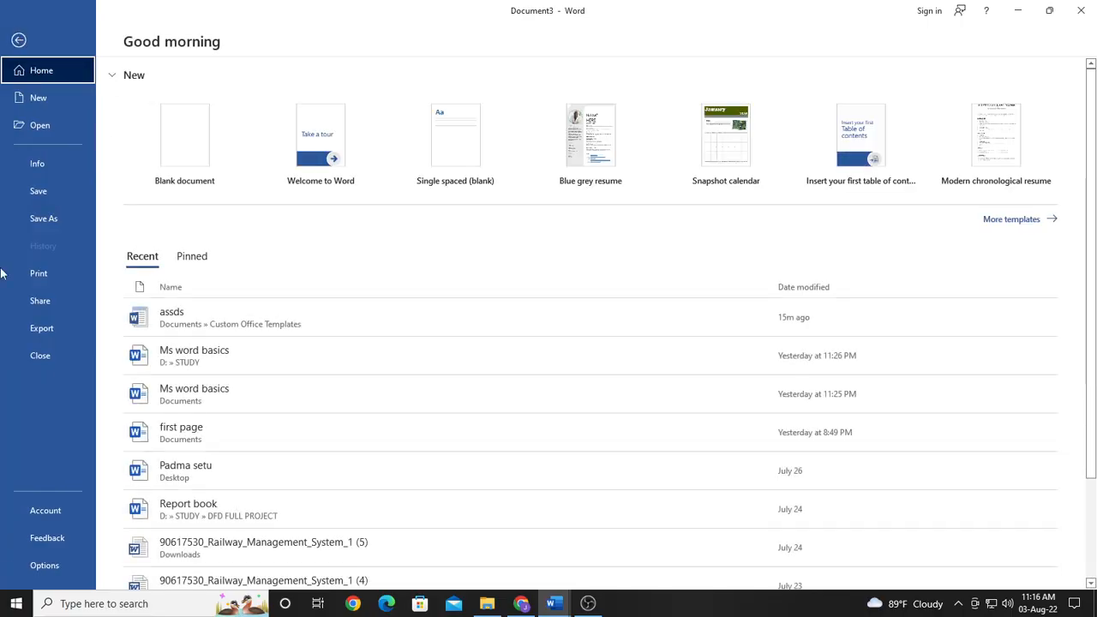
click(38, 222)
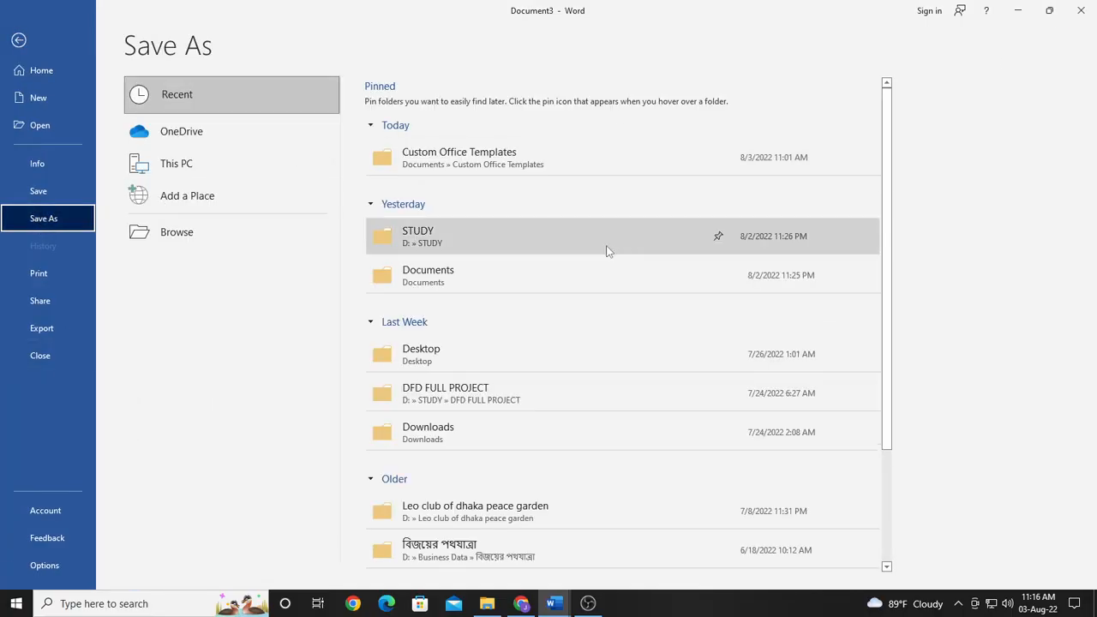
click(552, 367)
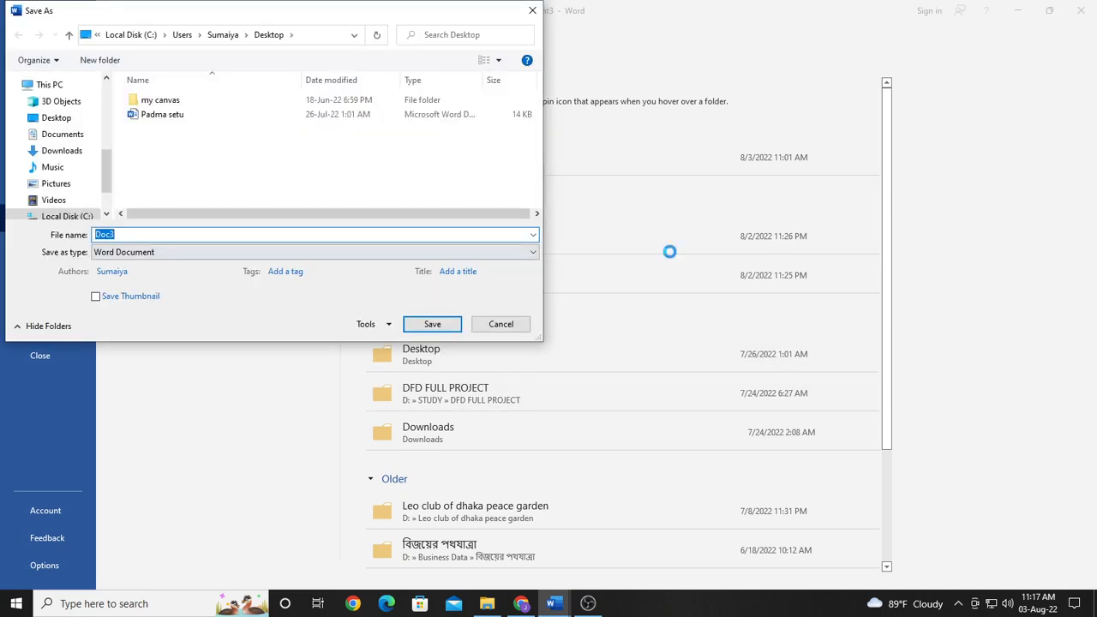
click(518, 252)
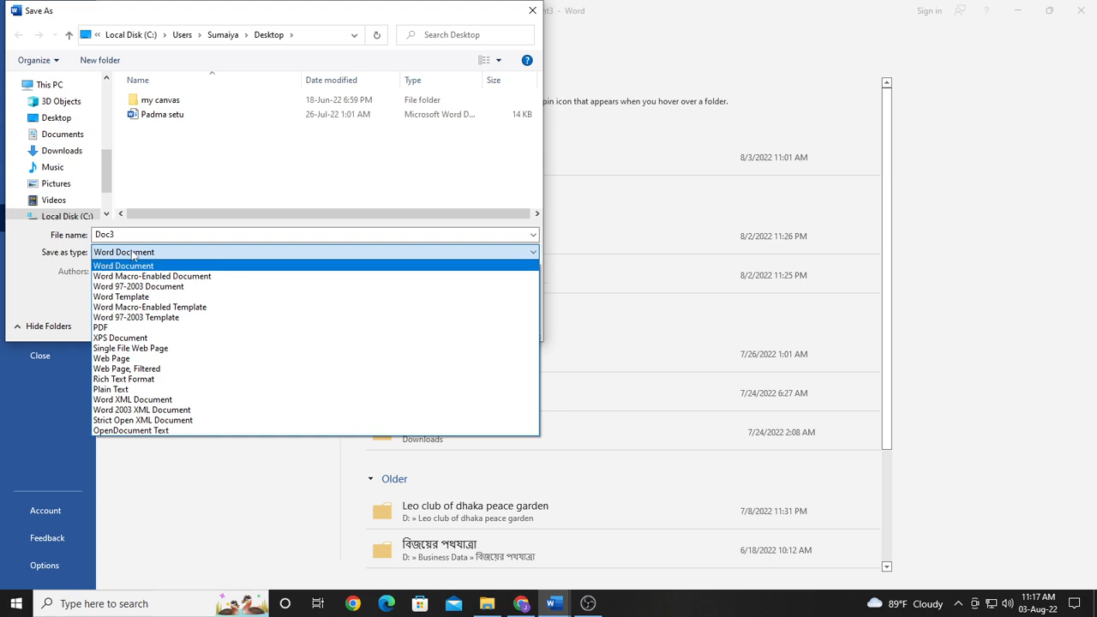
click(133, 300)
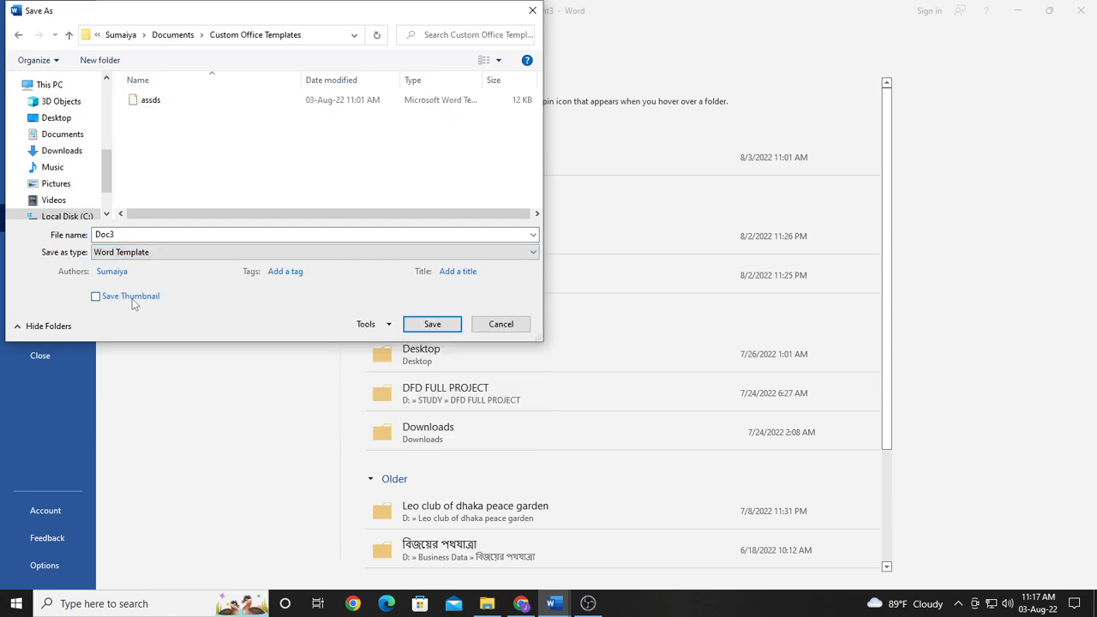
click(432, 331)
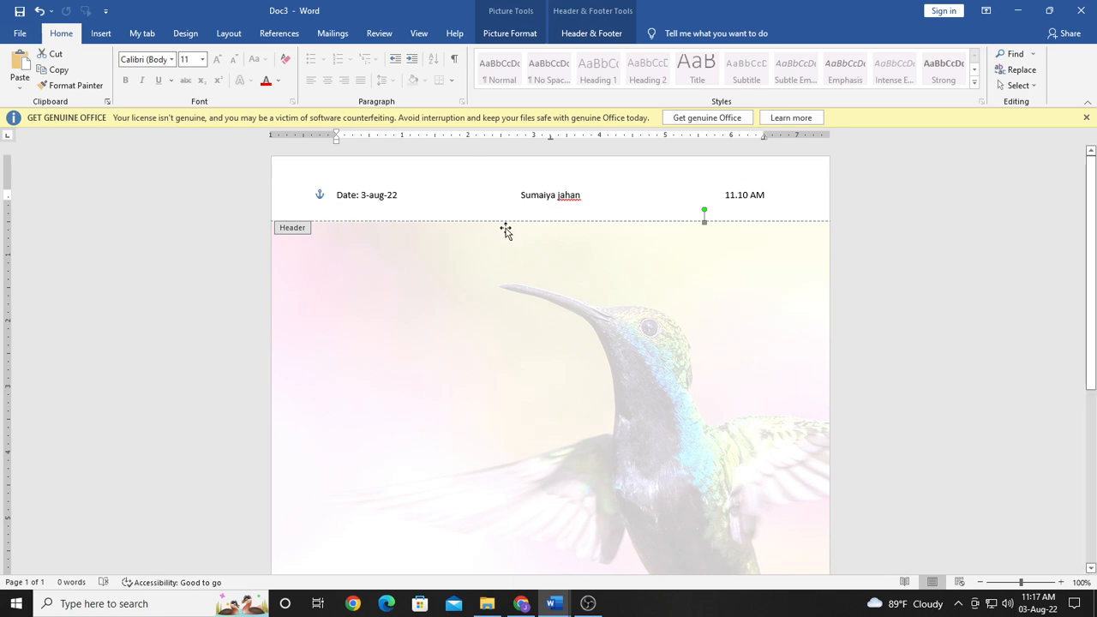
Step: Create a new document from the personal template Doc3
click(18, 34)
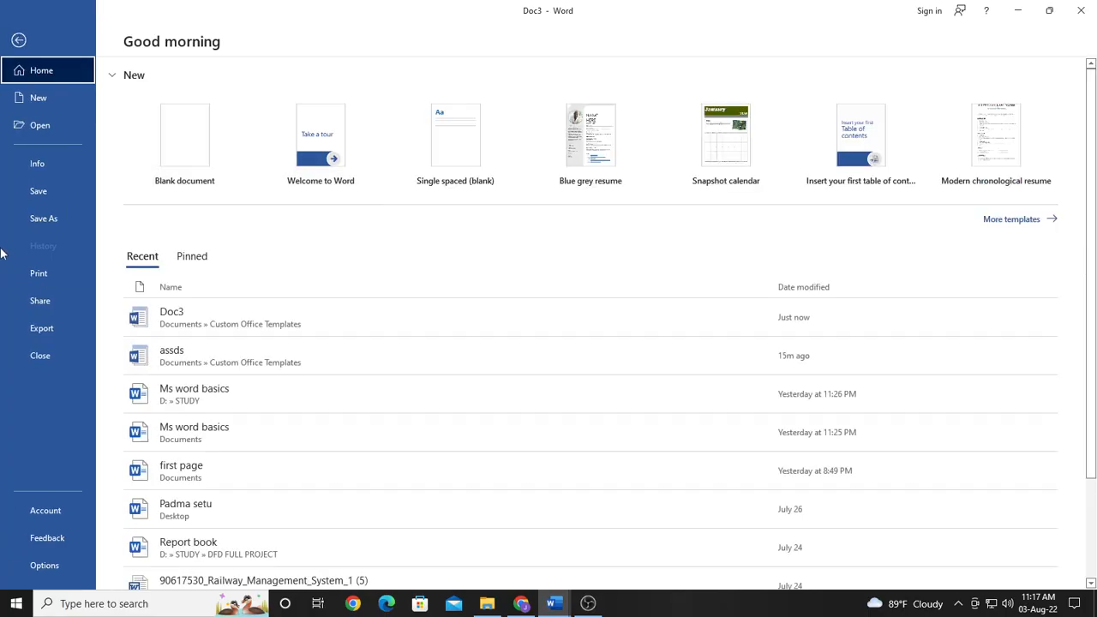
click(1002, 222)
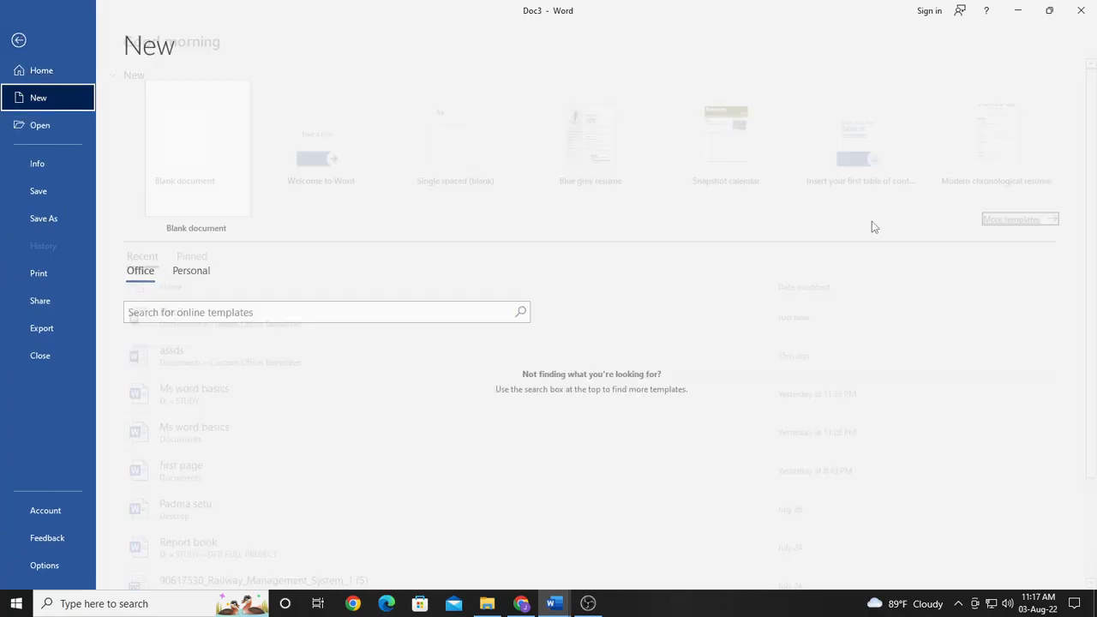
scroll(495, 409, down, 1)
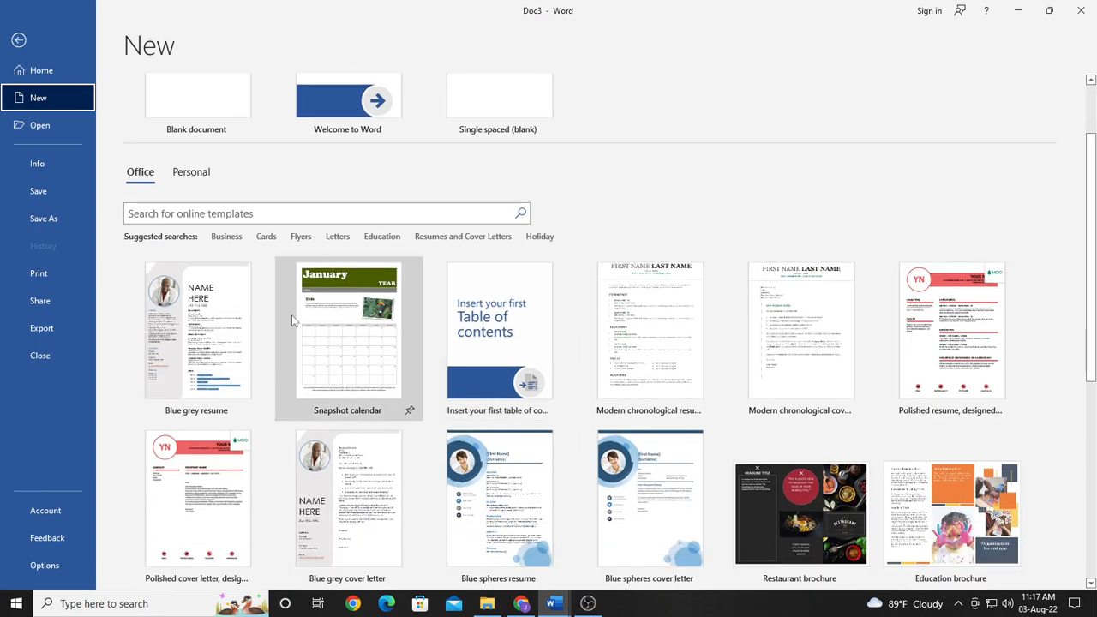
scroll(443, 515, down, 4)
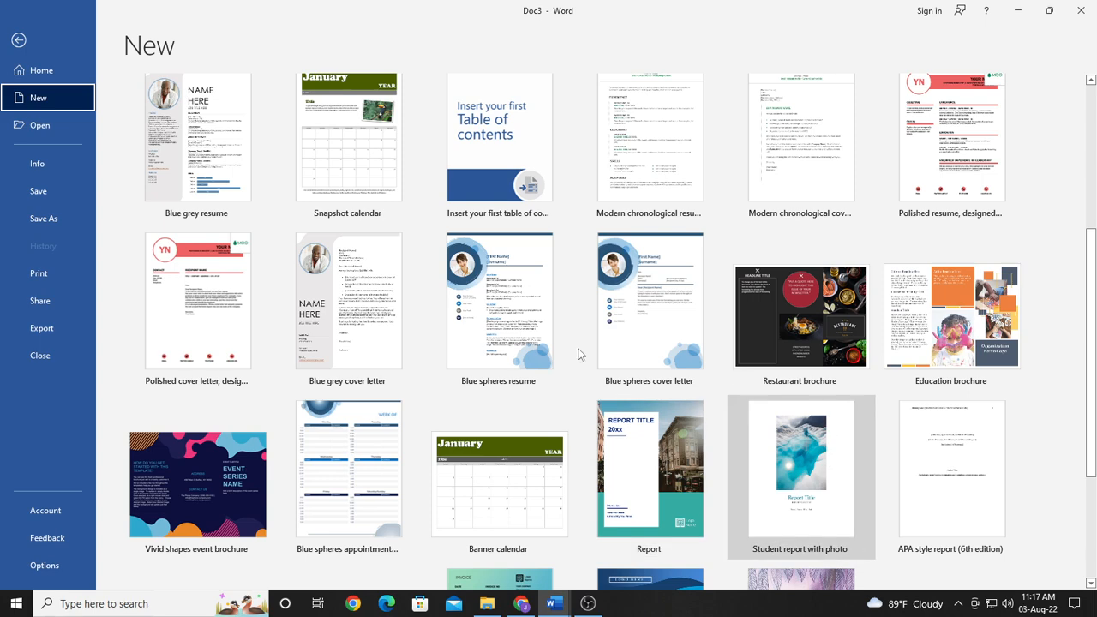
scroll(419, 426, up, 6)
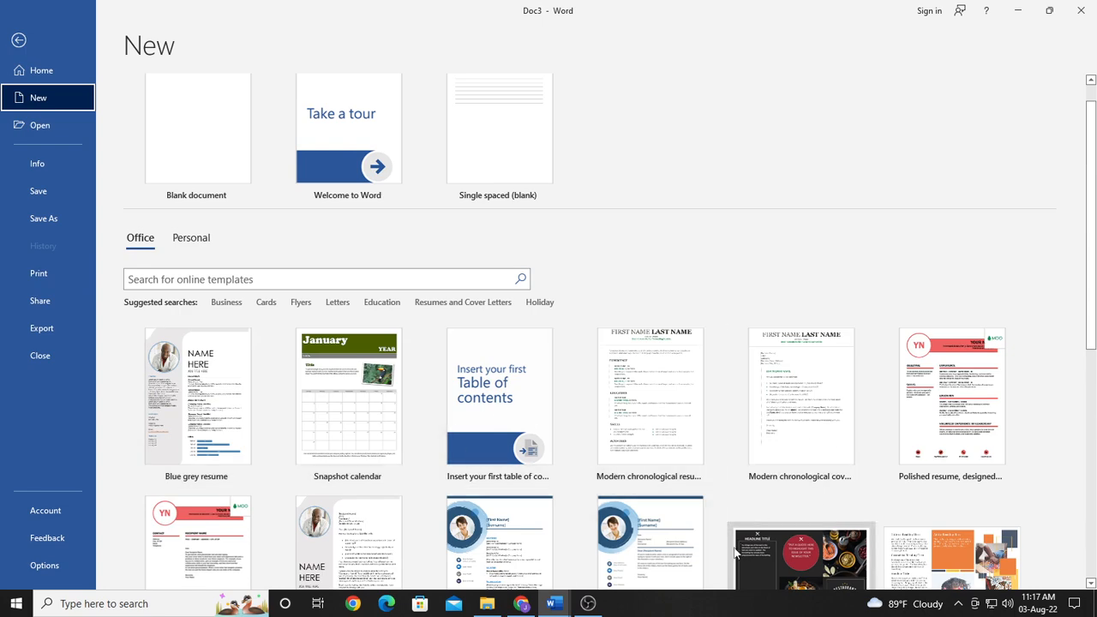
click(186, 244)
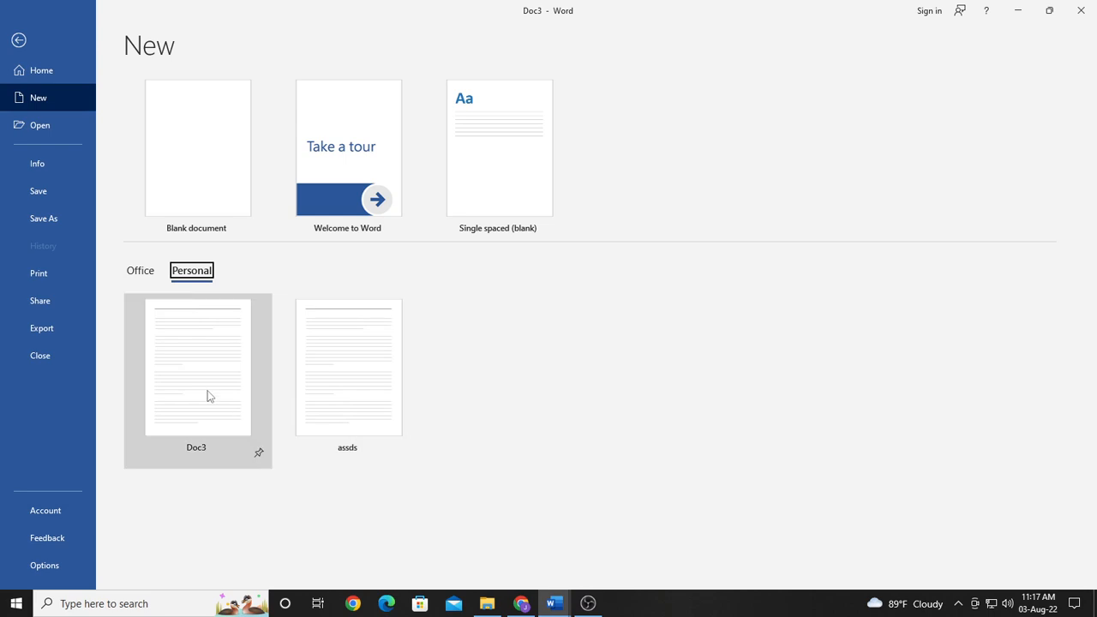
click(207, 395)
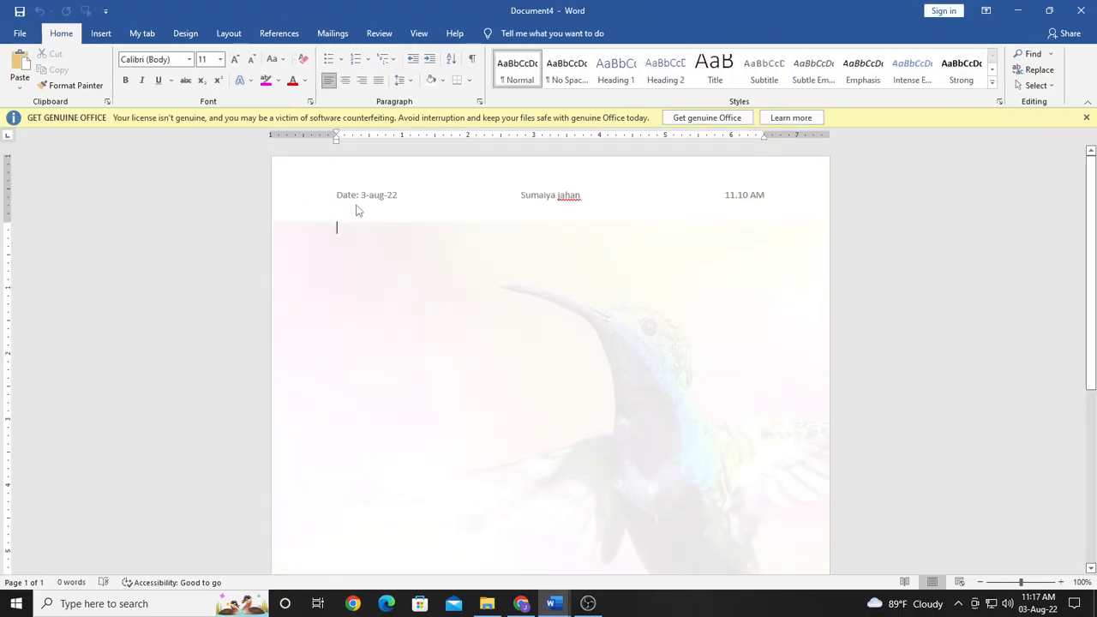
Step: Enter the sample lines "Dnjh", "D" and "Sw" in the body of the new document
scroll(485, 476, down, 3)
scroll(494, 472, down, 2)
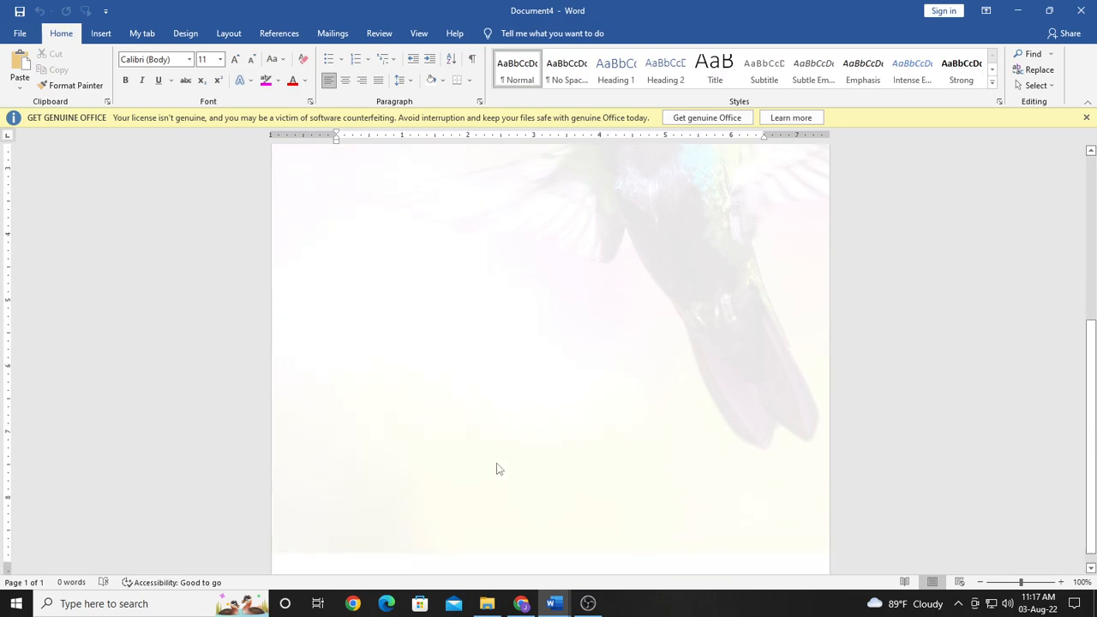
scroll(494, 472, up, 4)
text(d)
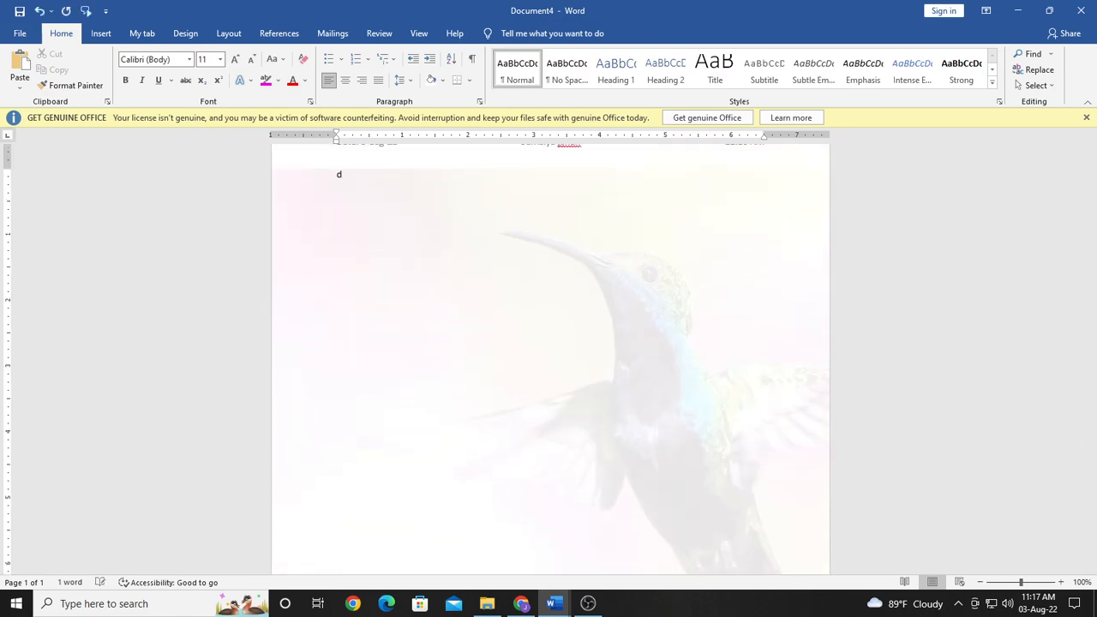
text(njh)
key(Return)
text(d)
key(Return)
text(s)
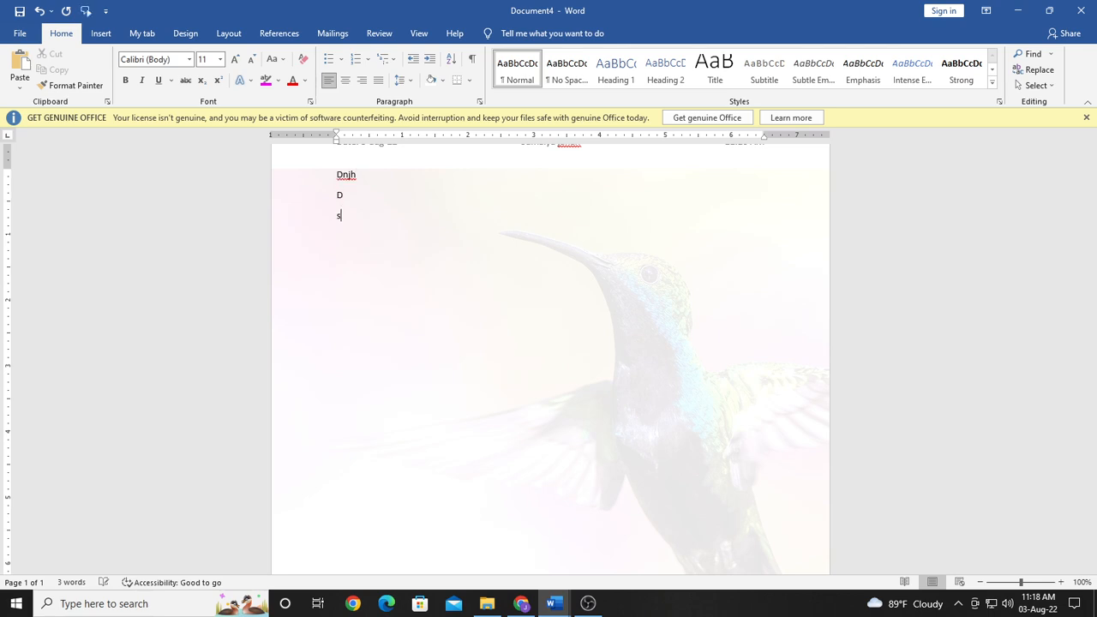
scroll(497, 333, up, 1)
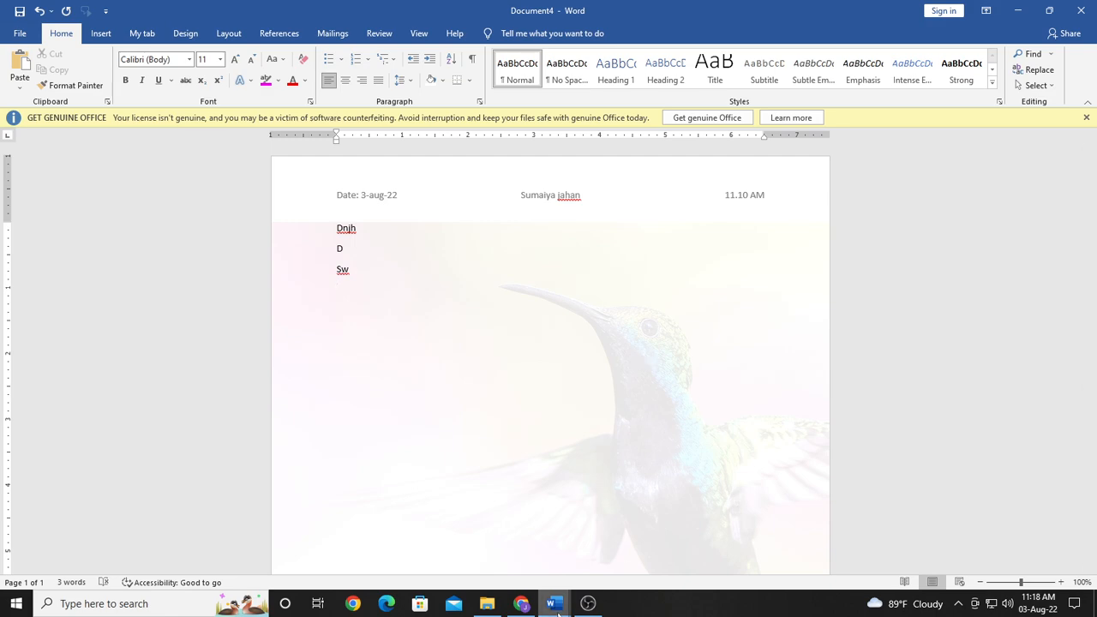
Step: Switch to Document1, review the header design across its pages, and return to Document4
mouse_move(557, 613)
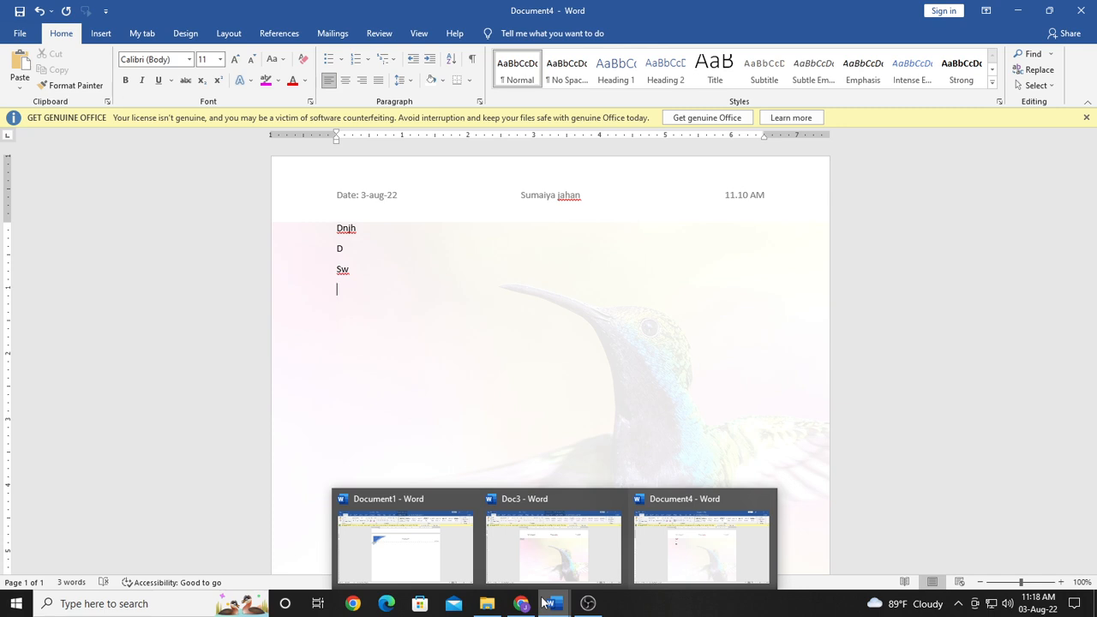
click(458, 558)
scroll(548, 482, up, 5)
scroll(552, 482, up, 7)
scroll(551, 482, down, 8)
scroll(551, 482, down, 4)
scroll(431, 314, up, 3)
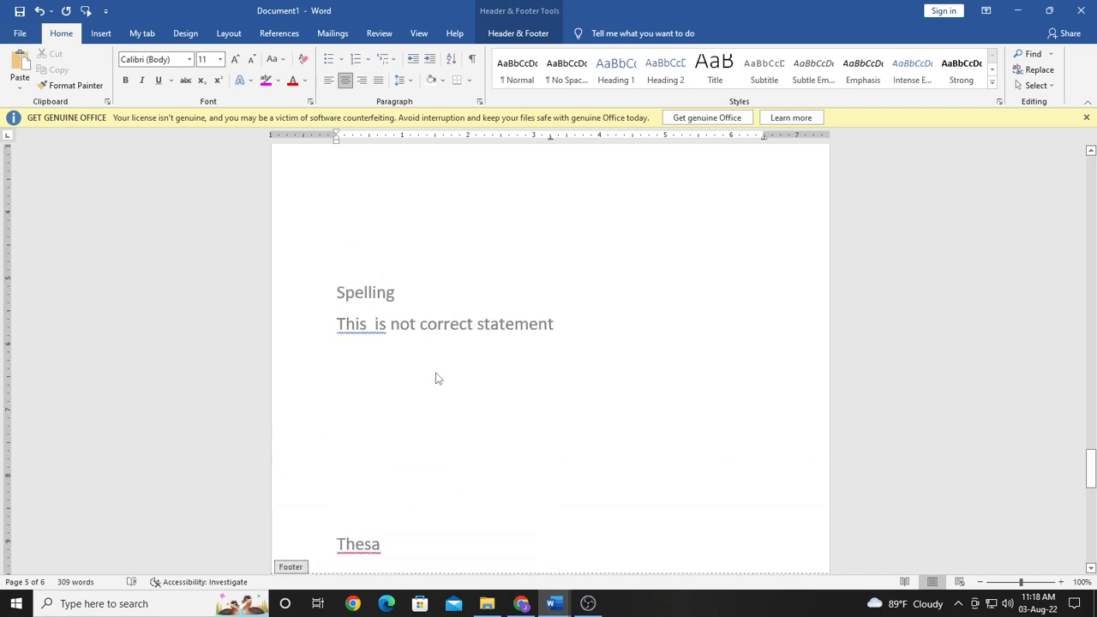
scroll(431, 414, down, 3)
scroll(708, 443, up, 8)
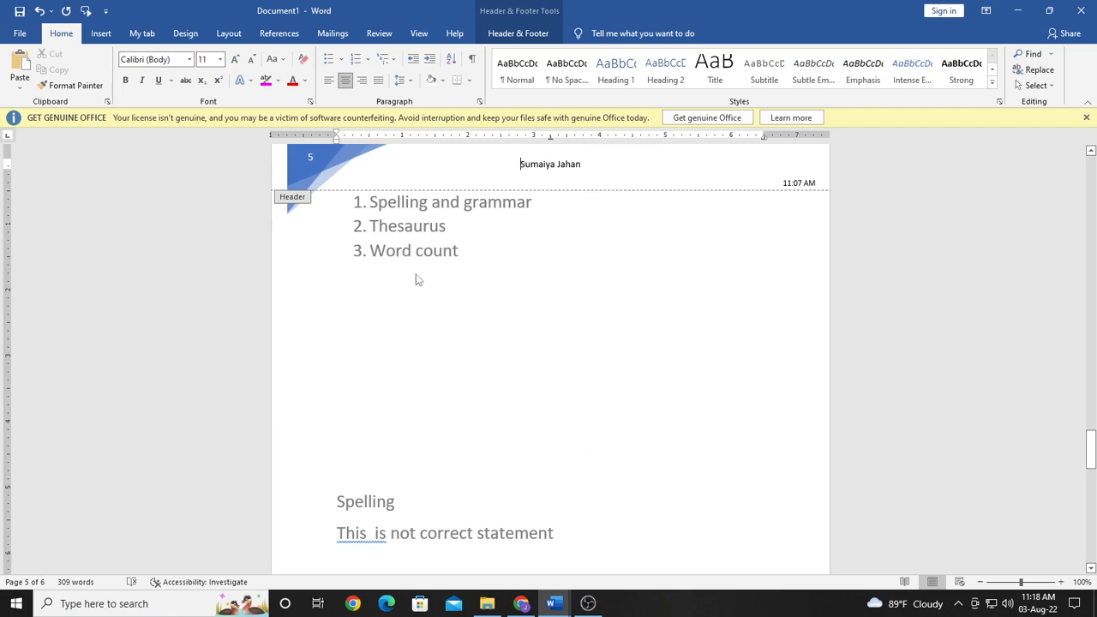
scroll(412, 351, down, 15)
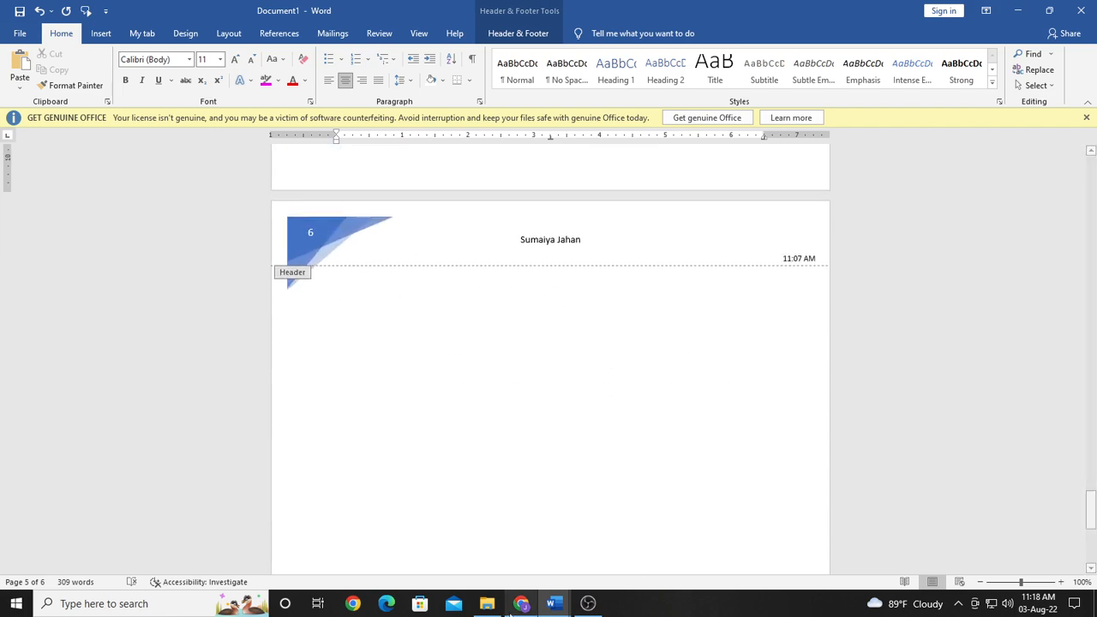
click(702, 540)
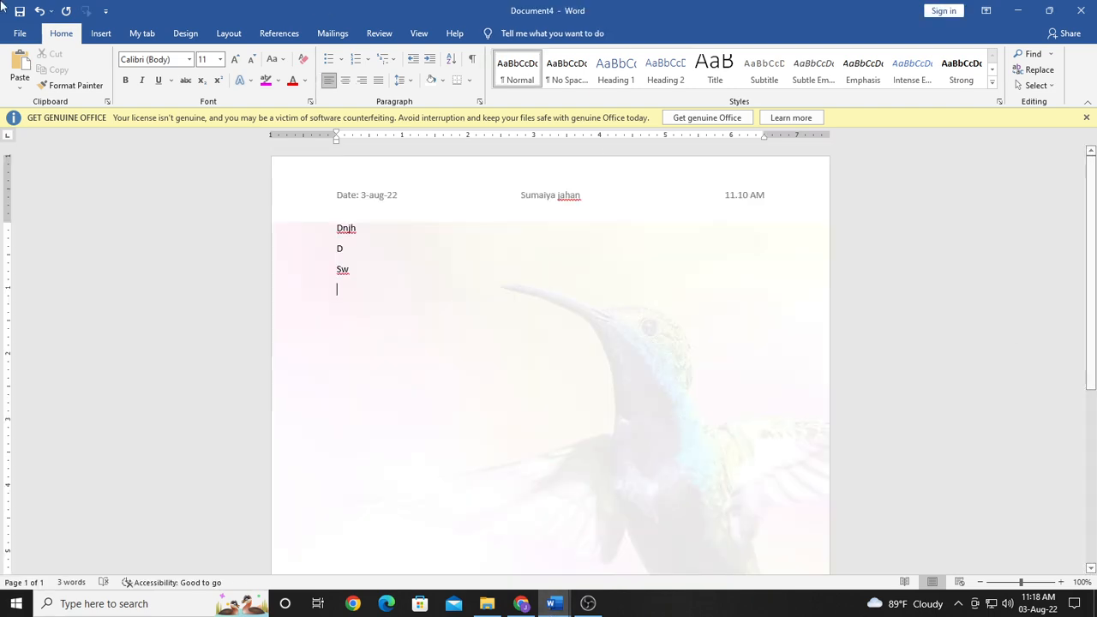
Step: Create a new blank document and enter the word "This" in its first line
click(20, 33)
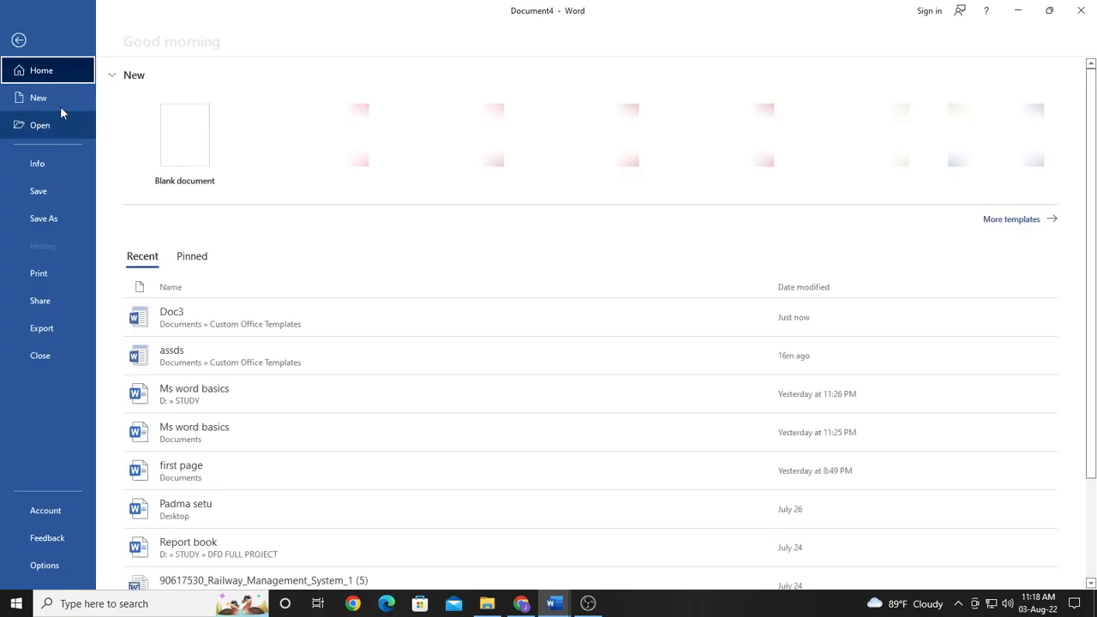
click(27, 95)
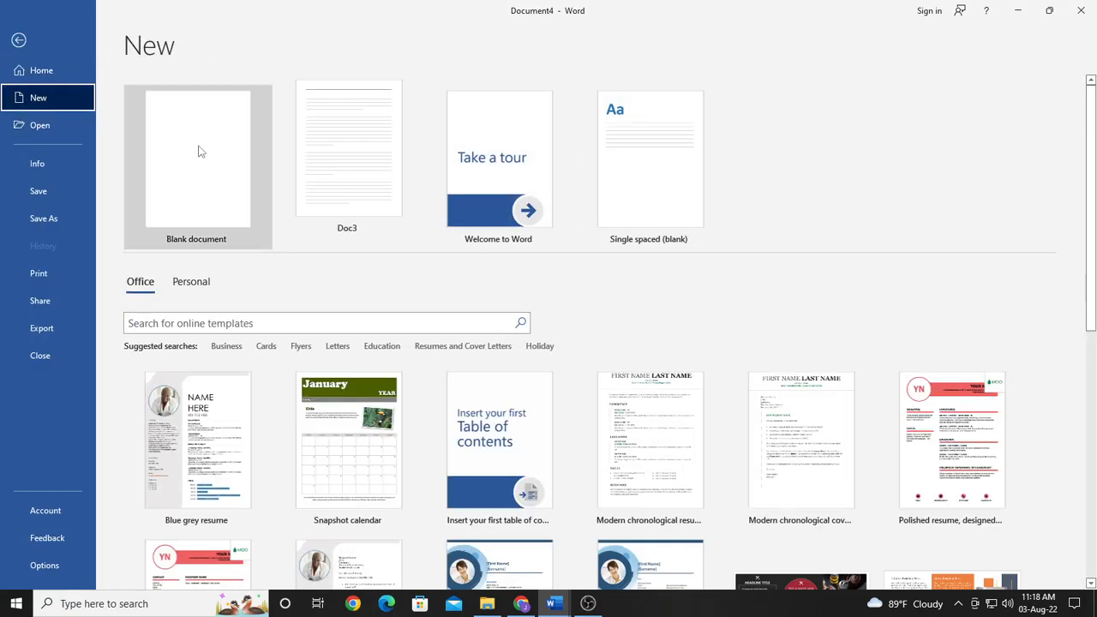
click(196, 162)
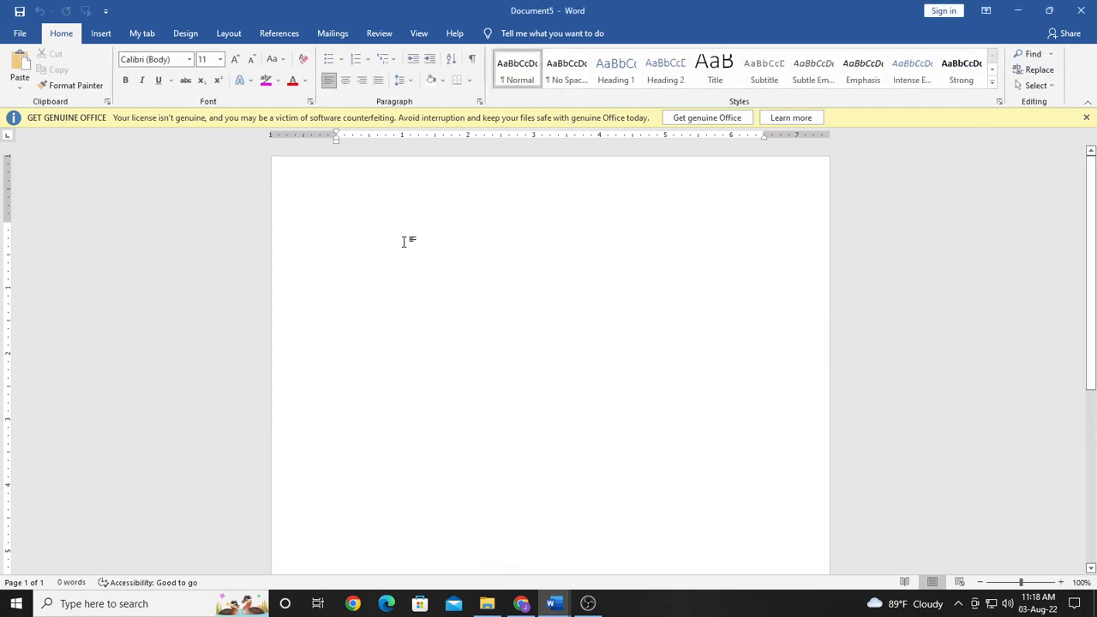
text(th)
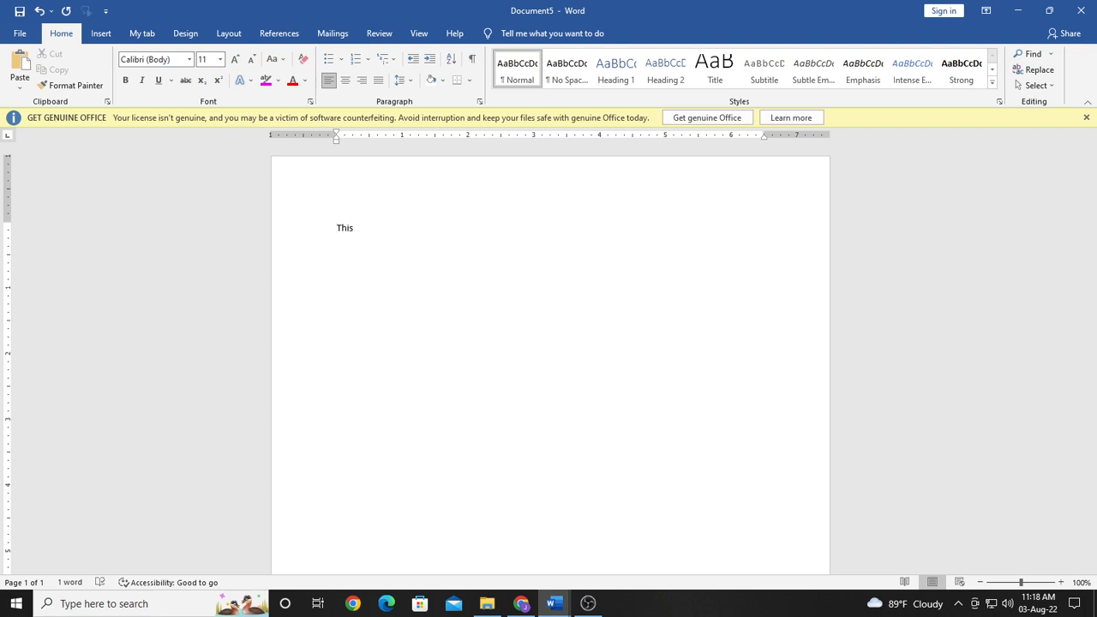
Step: Enlarge the word "This" to font size 36
double_click(345, 230)
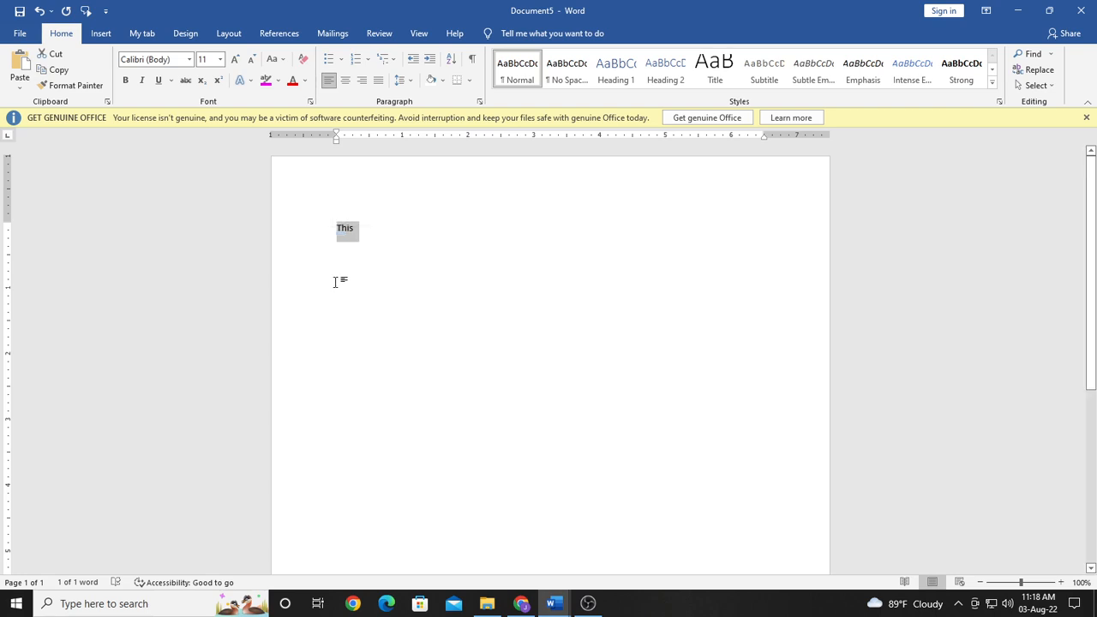
mouse_move(345, 239)
click(235, 59)
click(235, 59)
click(235, 59)
click(235, 59)
click(235, 59)
click(235, 60)
click(235, 59)
click(235, 60)
click(235, 59)
click(235, 60)
click(432, 248)
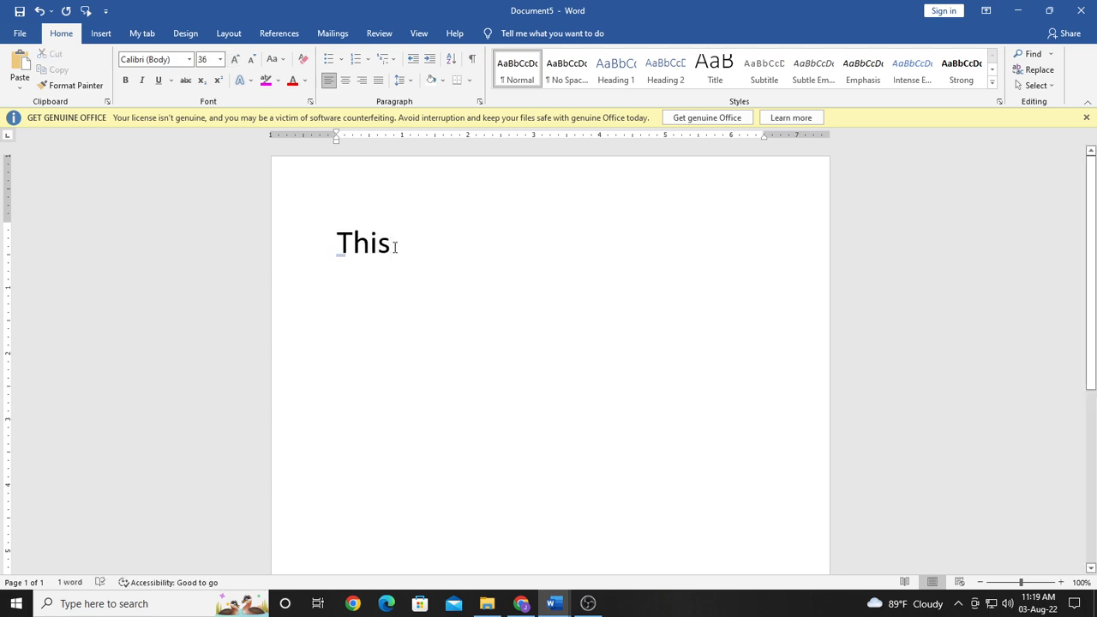
Step: Retype the first word's last two letters as "si" and start a new line so AutoCorrect fixes the spelling
key(BackSpace)
key(BackSpace)
text(si)
key(Return)
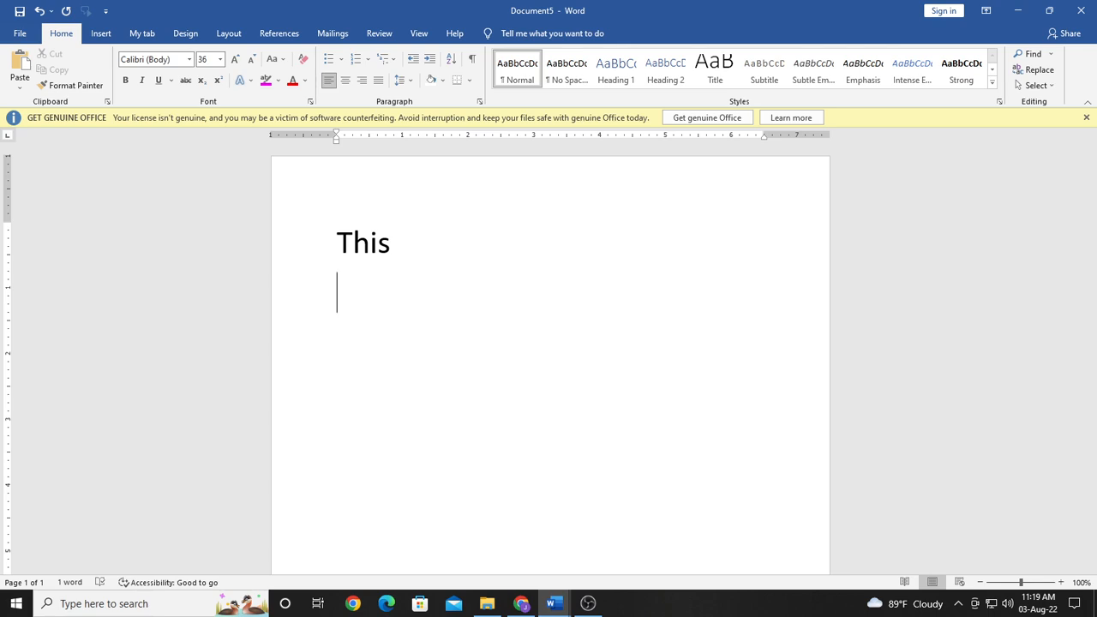
Step: Enter the misspelled word "advantege" on the second line for AutoCorrect, and highlight the corrected letter "a" before "ge"
text(advan)
text(tege)
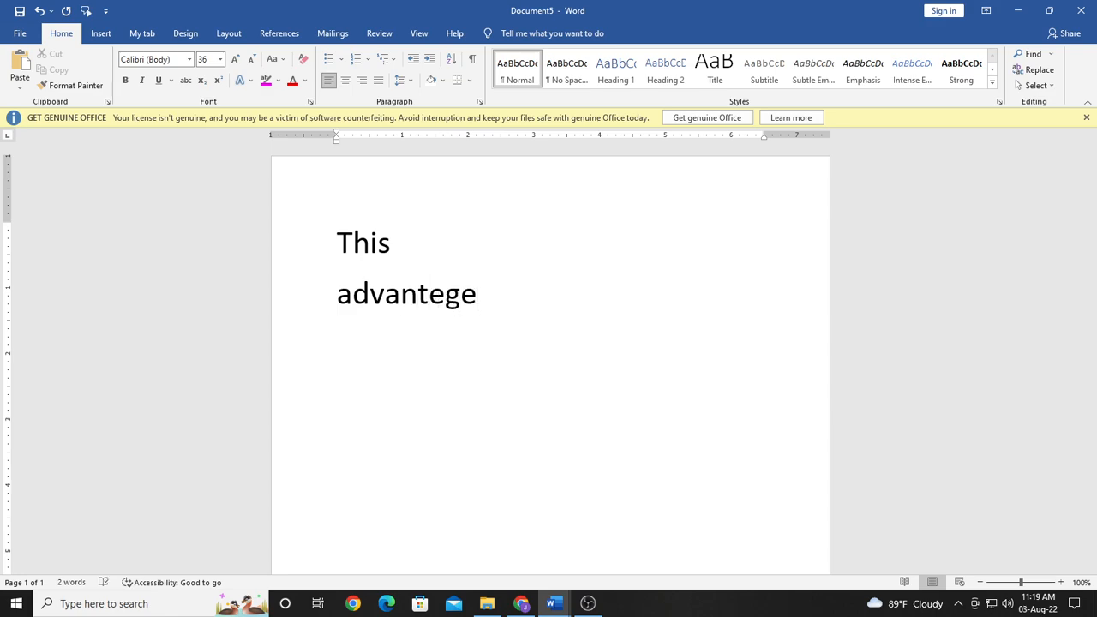
key(Return)
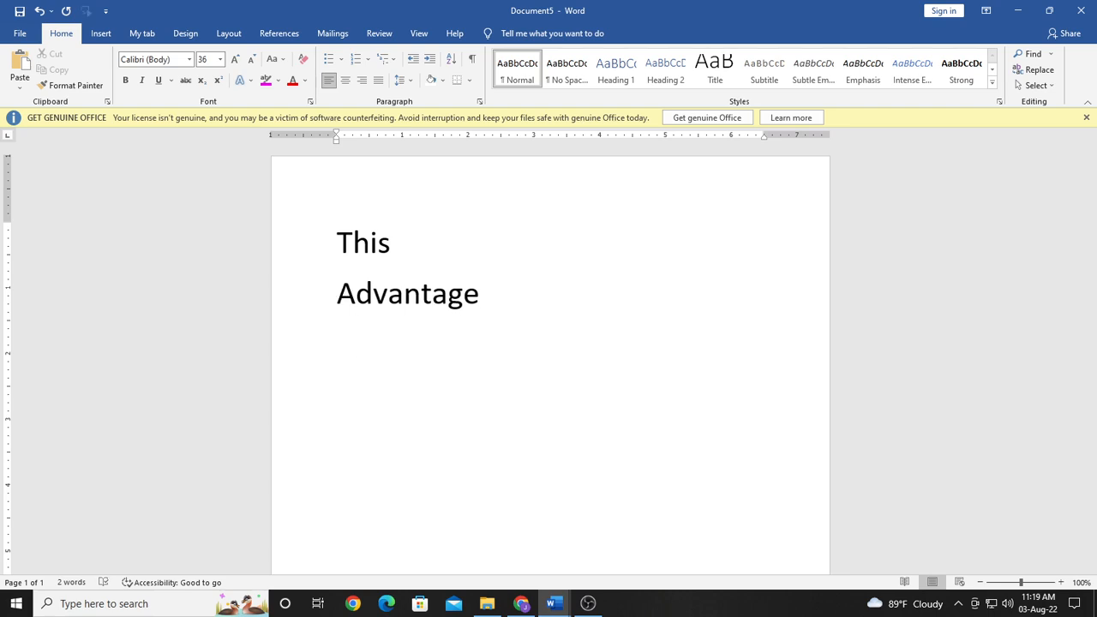
drag(451, 298, 434, 298)
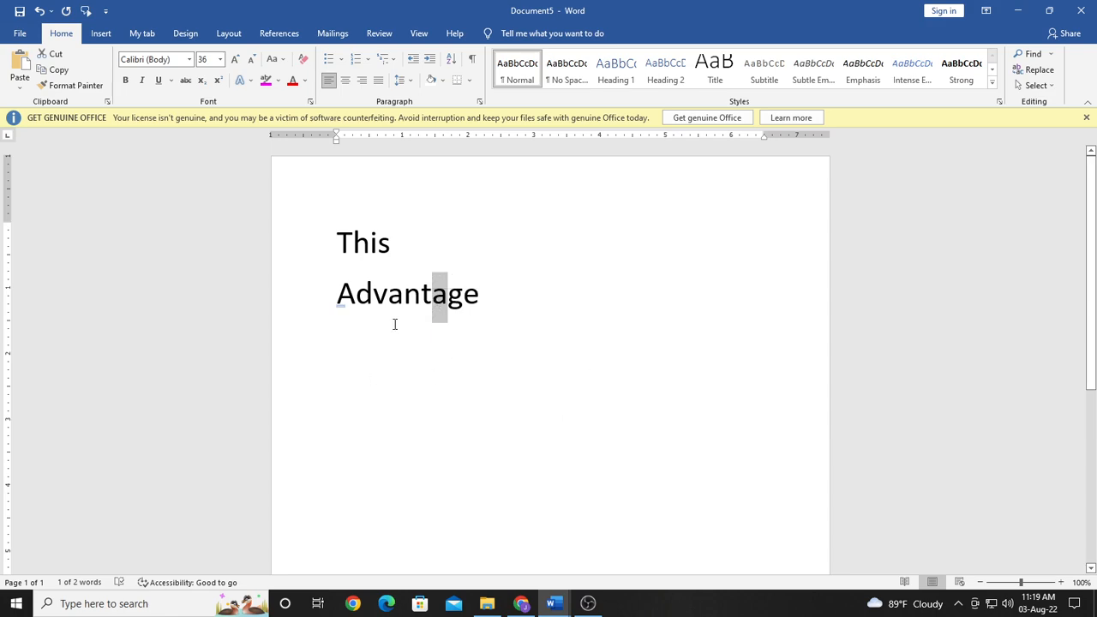
Step: Enter "(c" on the third line, below "Advantage"
double_click(346, 347)
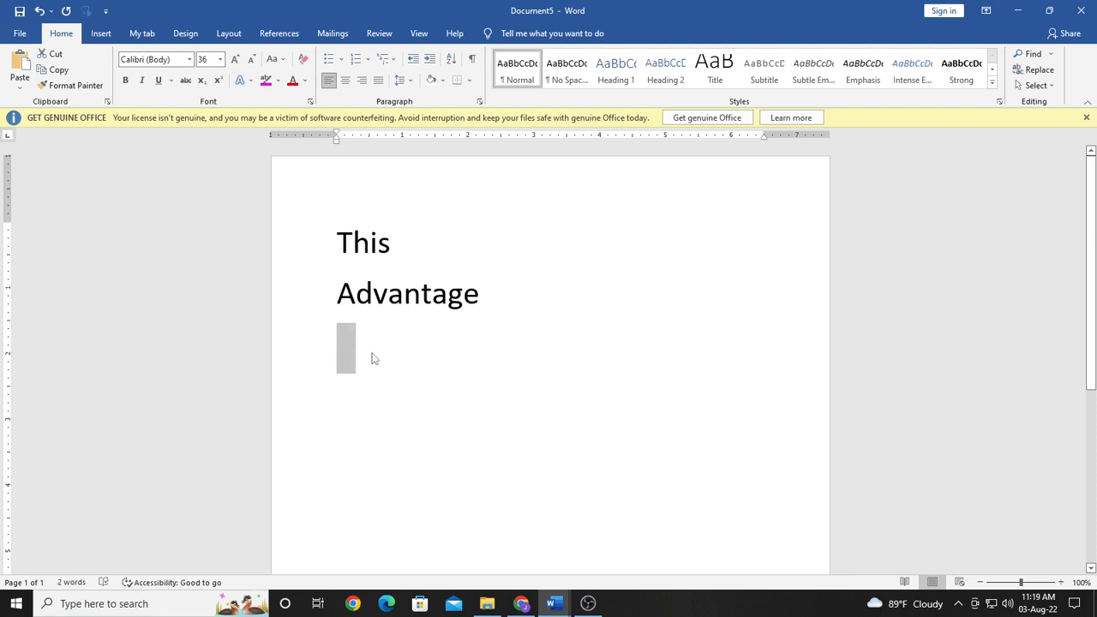
click(361, 343)
text((c)
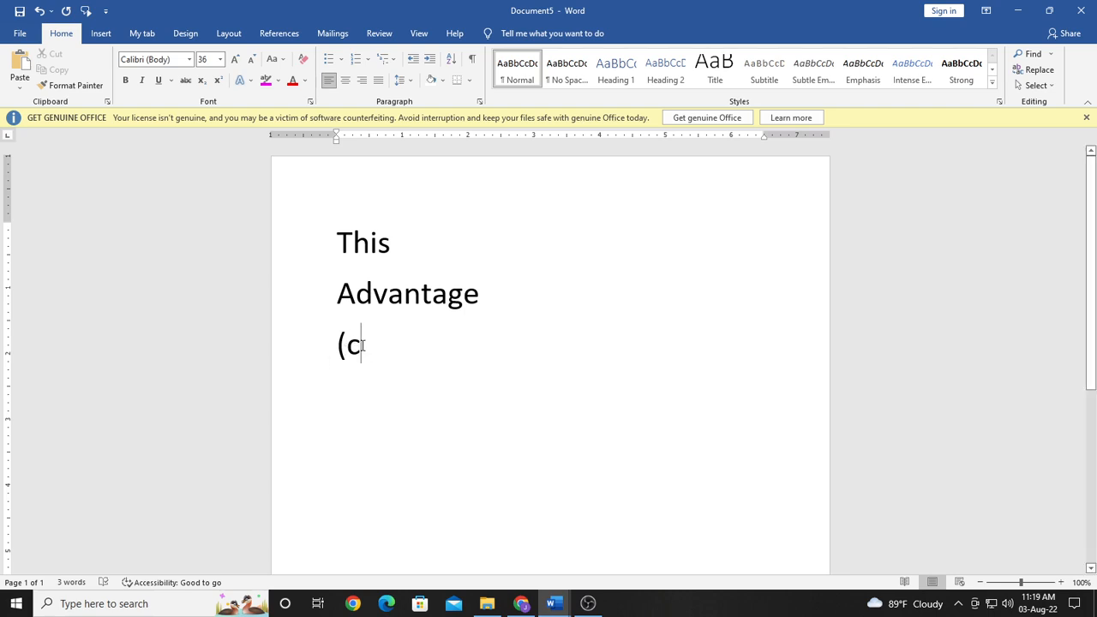
key(Return)
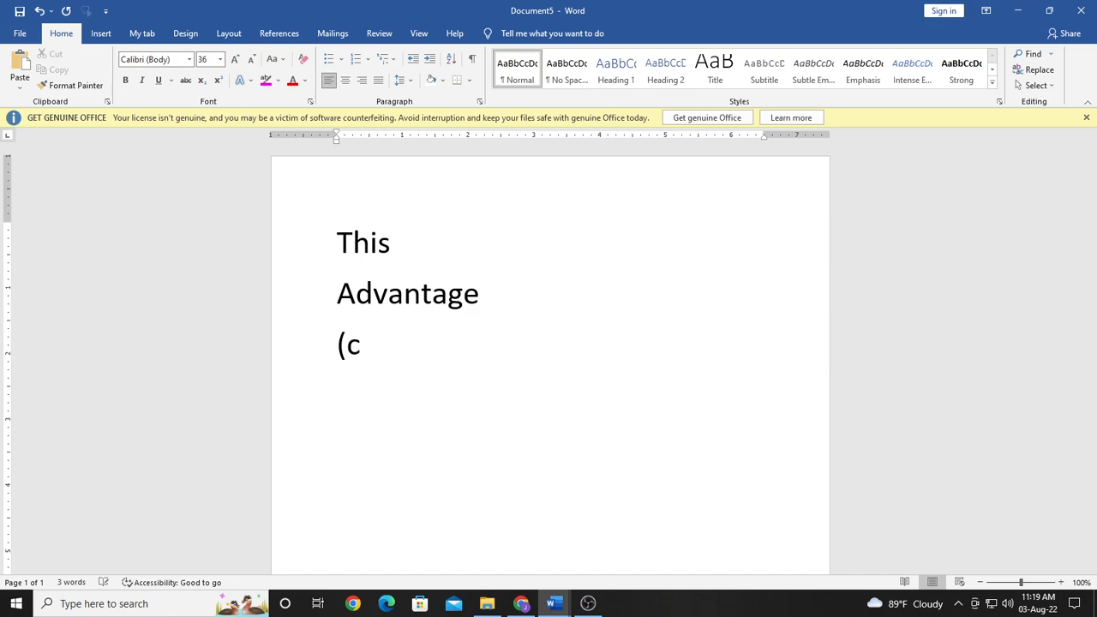
key(Return)
drag(372, 350, 335, 346)
click(386, 356)
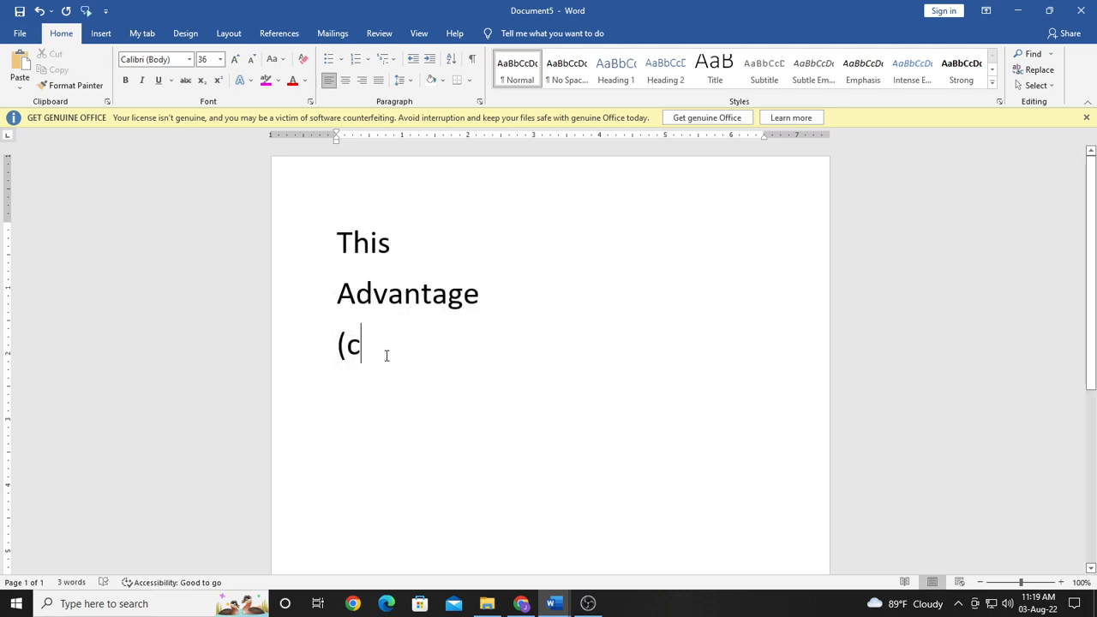
key(Return)
drag(386, 348, 338, 365)
drag(446, 296, 435, 301)
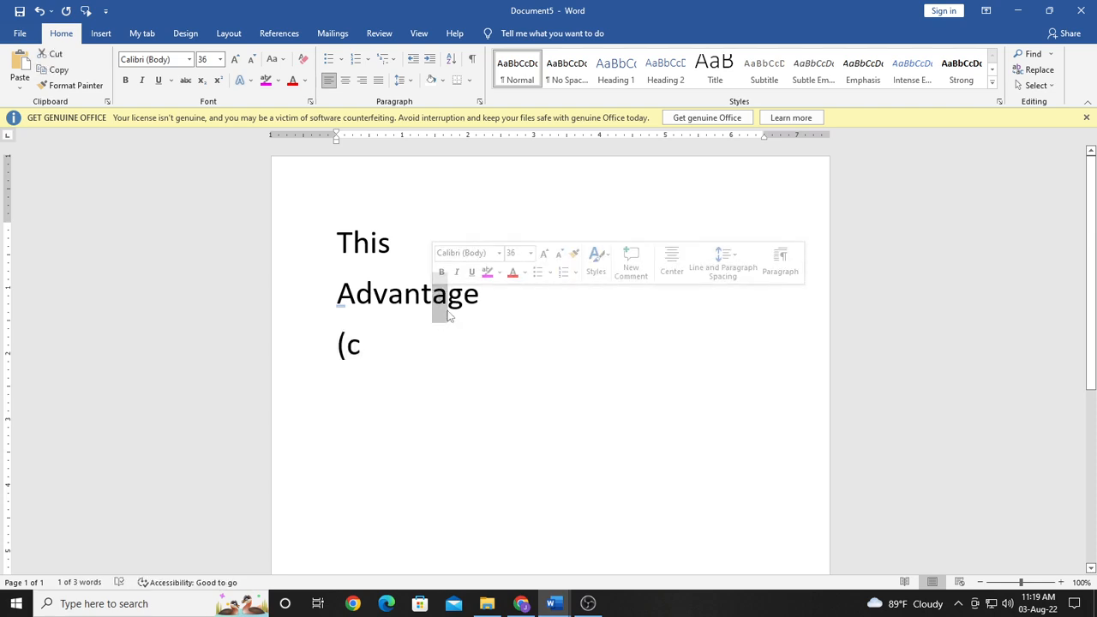
click(532, 343)
Step: Examine the AutoCorrect replacement entries for (c), (e) and (r) in the proofing options, and close the dialogs
click(20, 32)
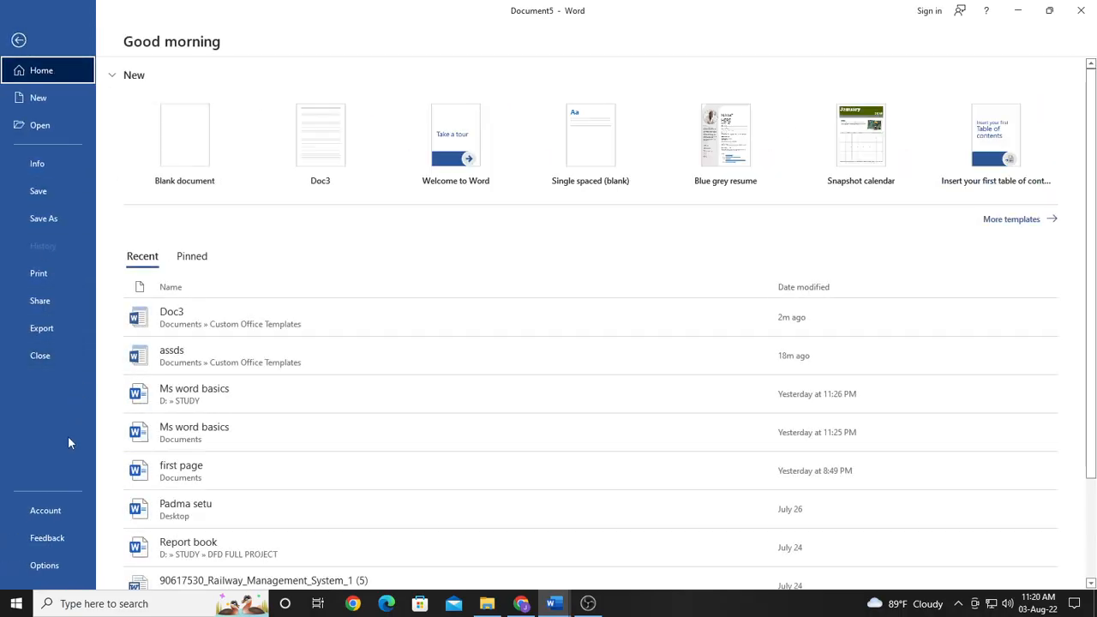
click(46, 572)
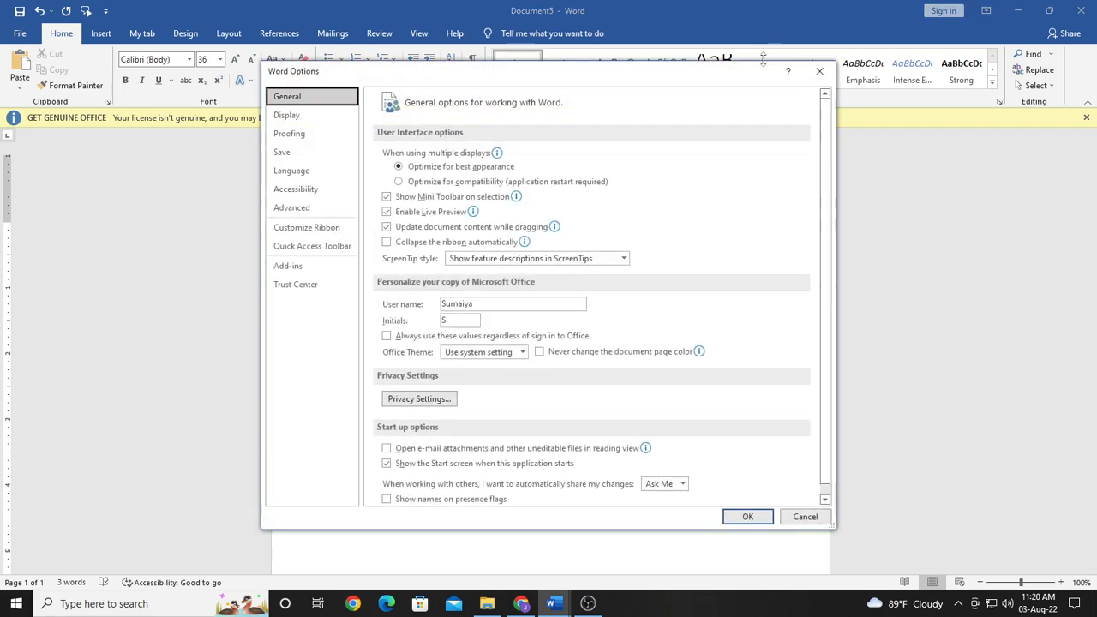
click(288, 137)
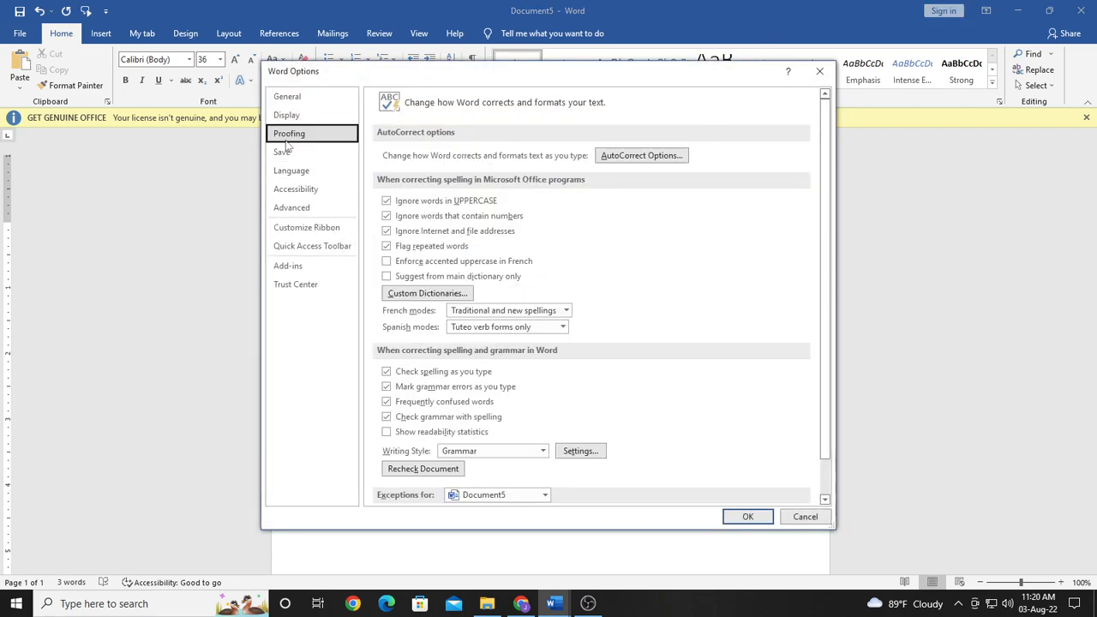
click(624, 160)
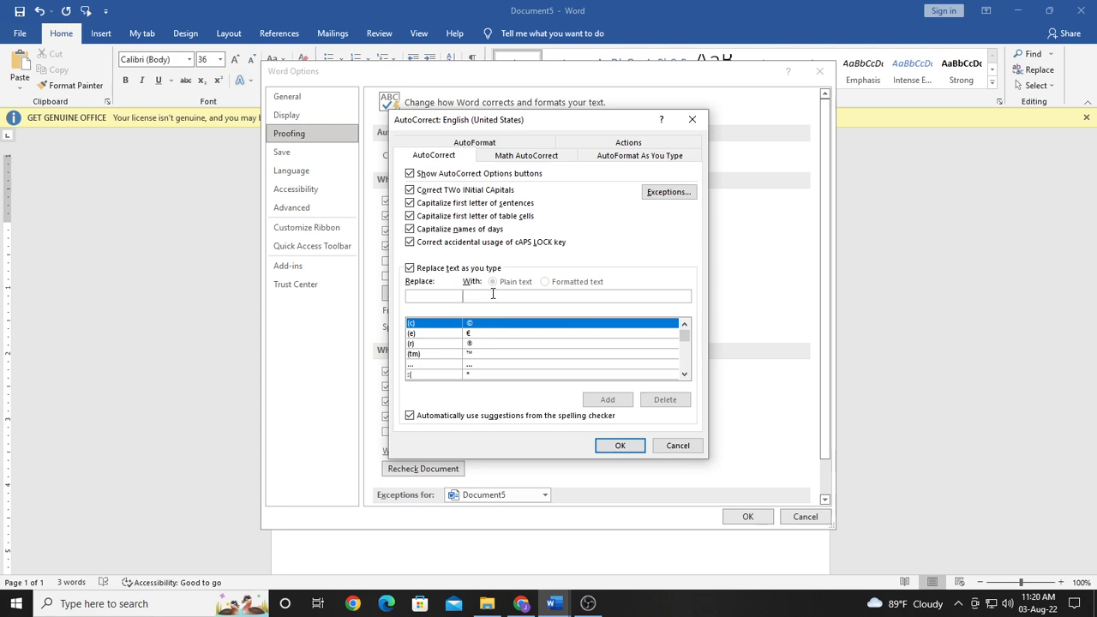
click(423, 334)
click(434, 343)
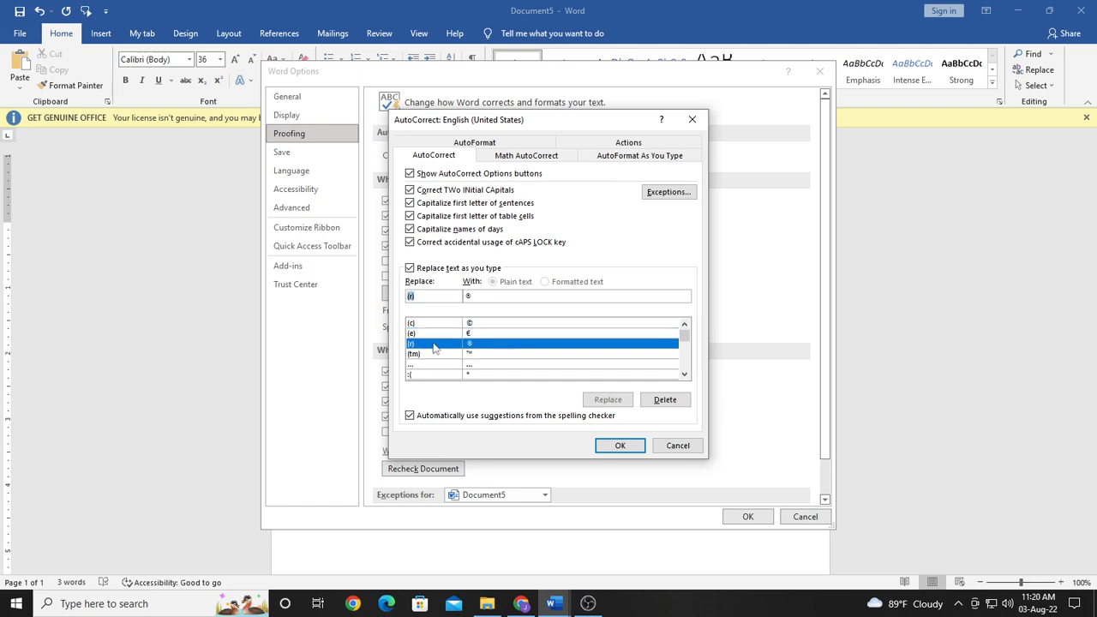
click(431, 324)
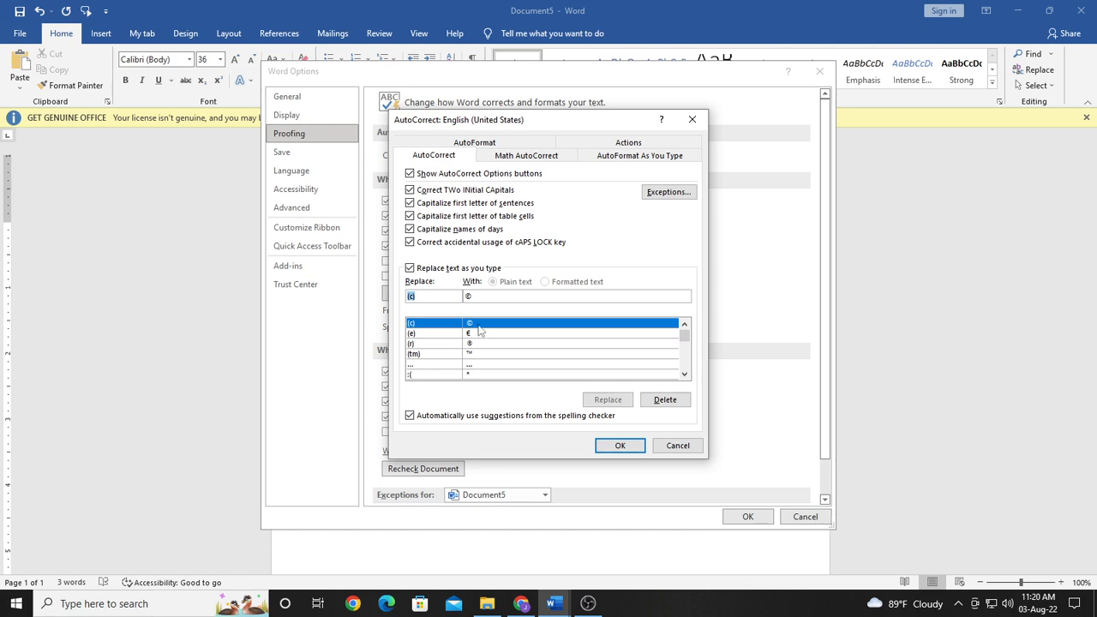
click(425, 333)
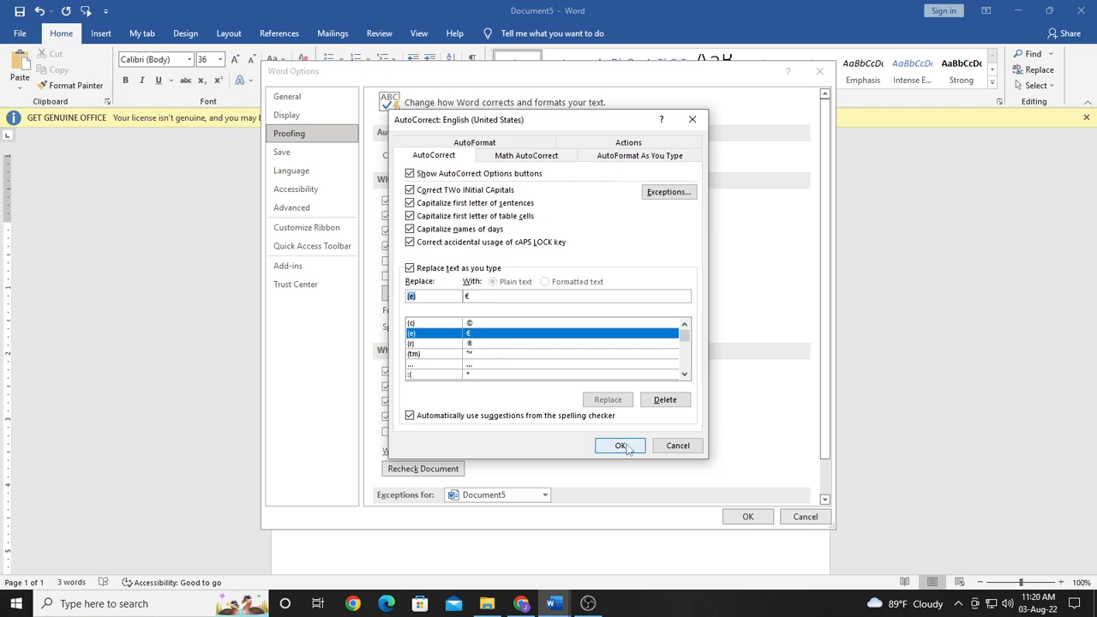
click(691, 120)
click(820, 71)
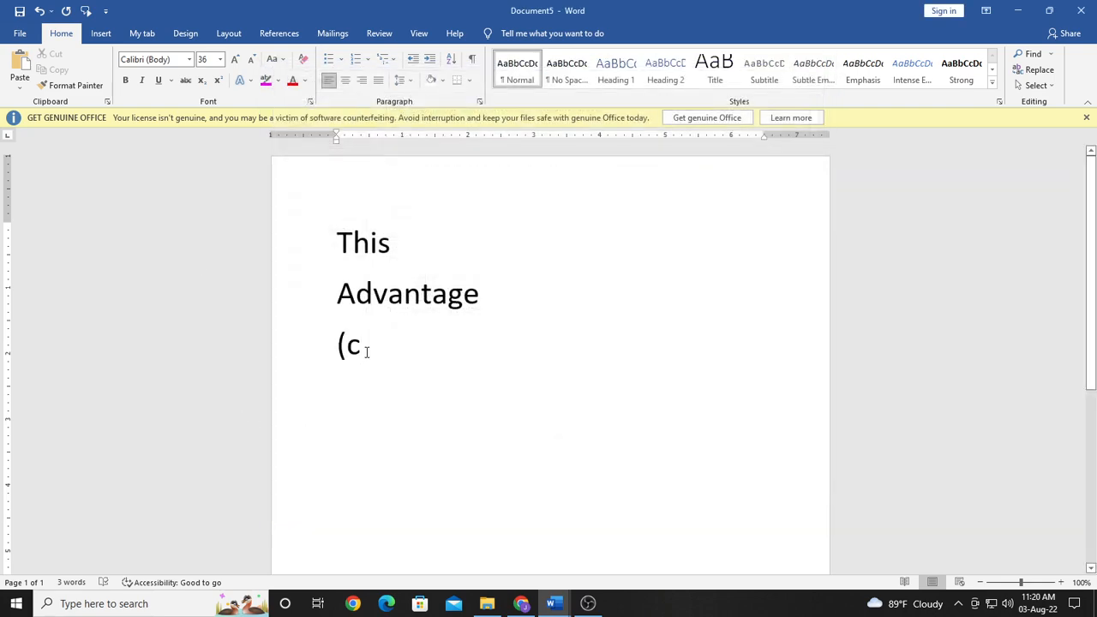
Step: Complete "(c)" on the third line, clear it, and retype "(c)" to produce the © symbol
text())
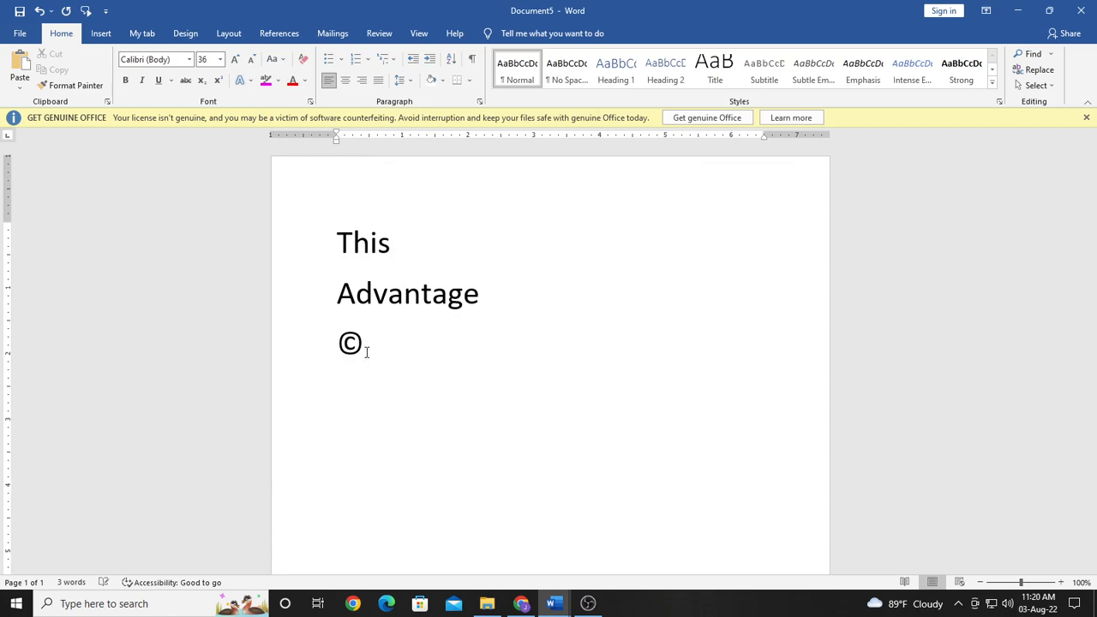
key(ctrl+z)
key(BackSpace)
key(BackSpace)
key(BackSpace)
text(()
text(c))
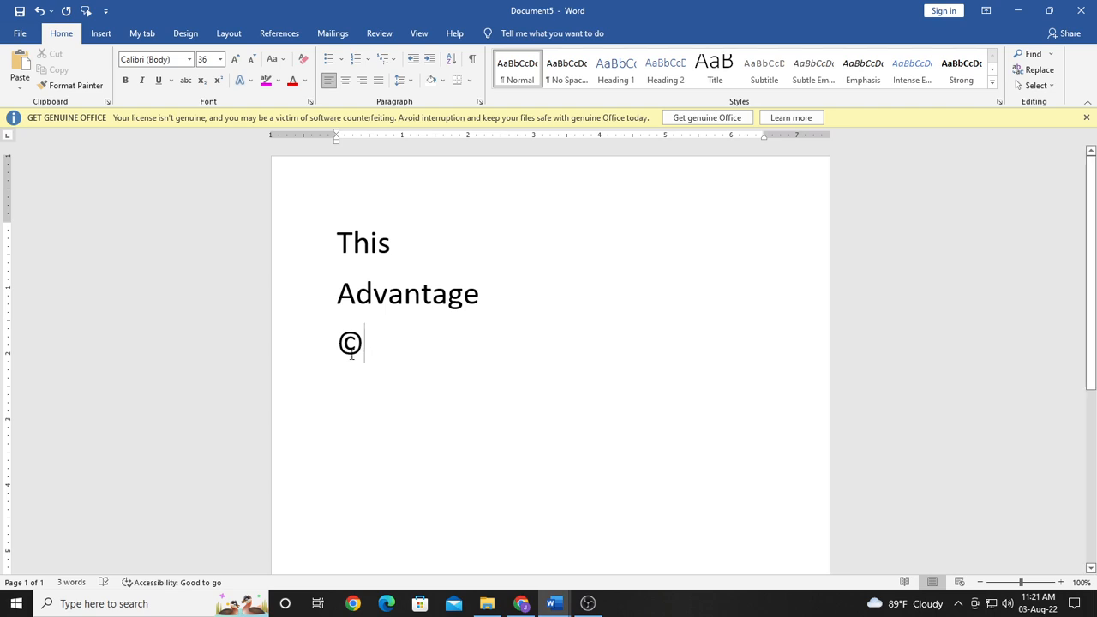
Step: Redefine the "(c)" AutoCorrect entry with the selected © as formatted text, and delete that entry
drag(366, 353, 334, 358)
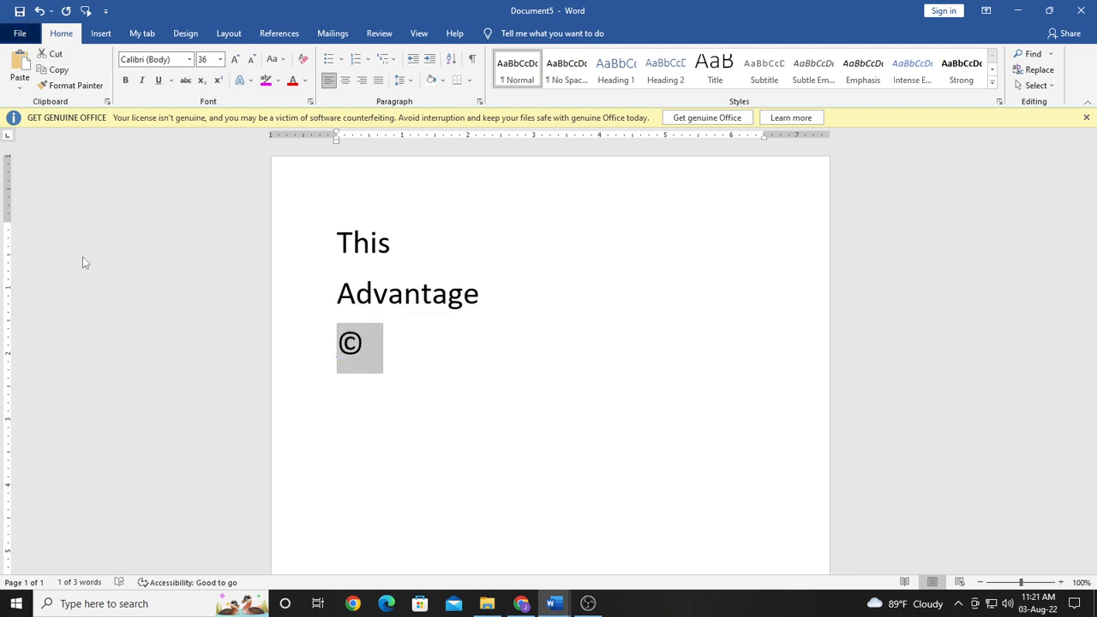
click(19, 33)
click(82, 562)
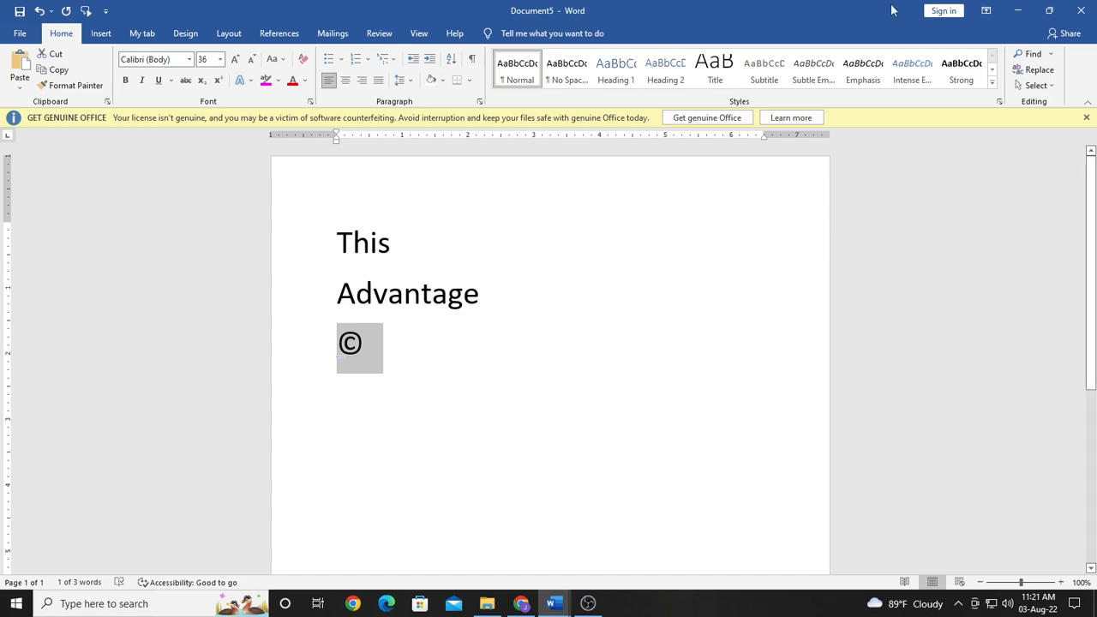
click(290, 134)
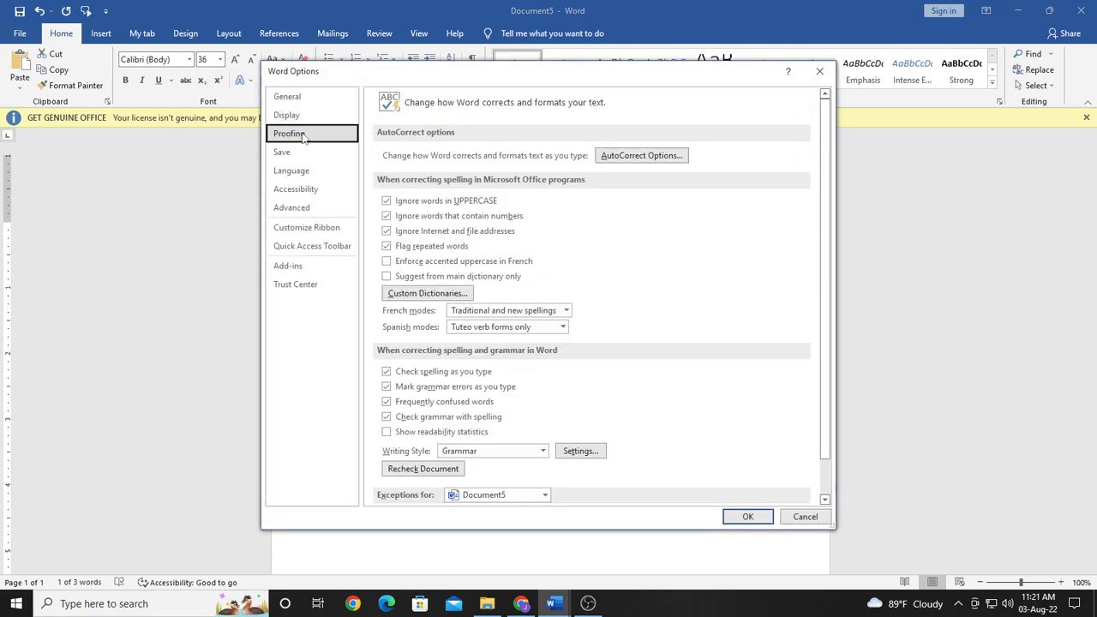
click(677, 155)
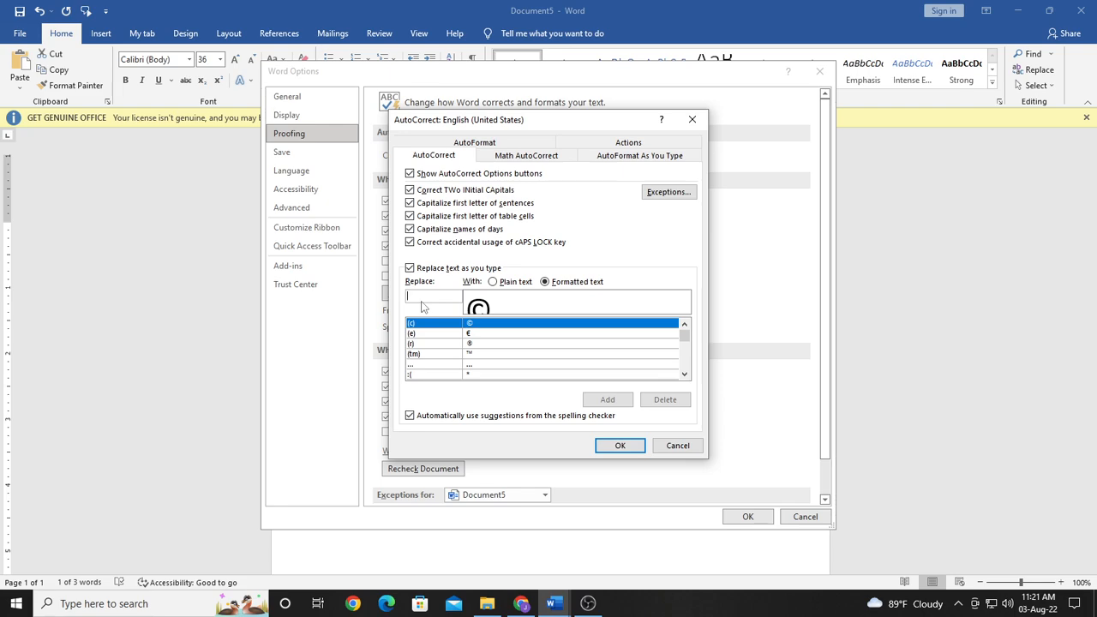
text(()
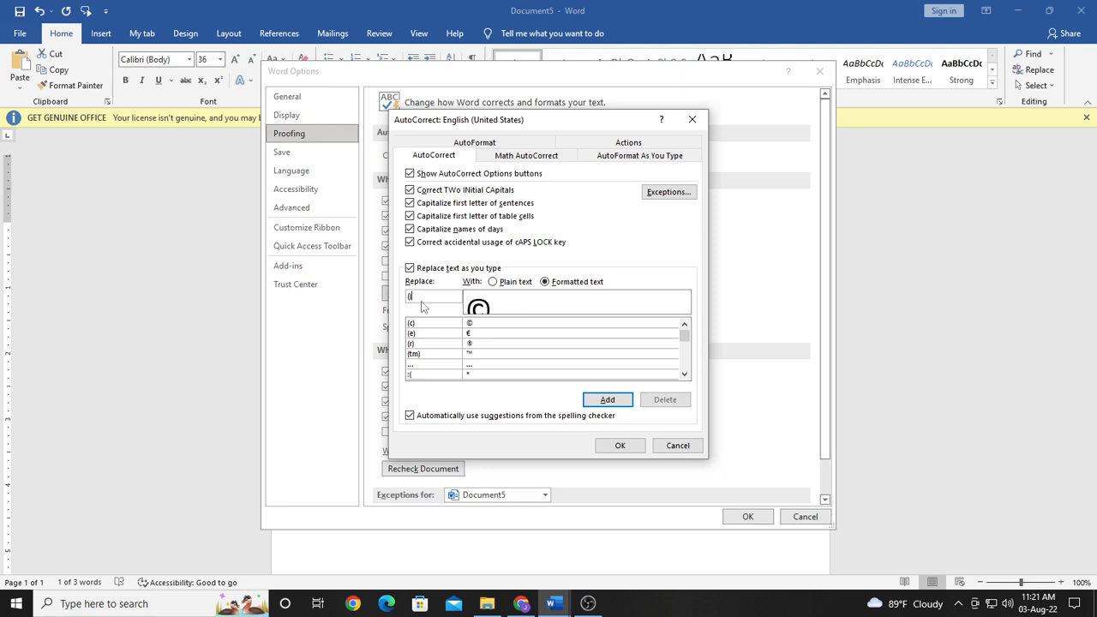
text(c)
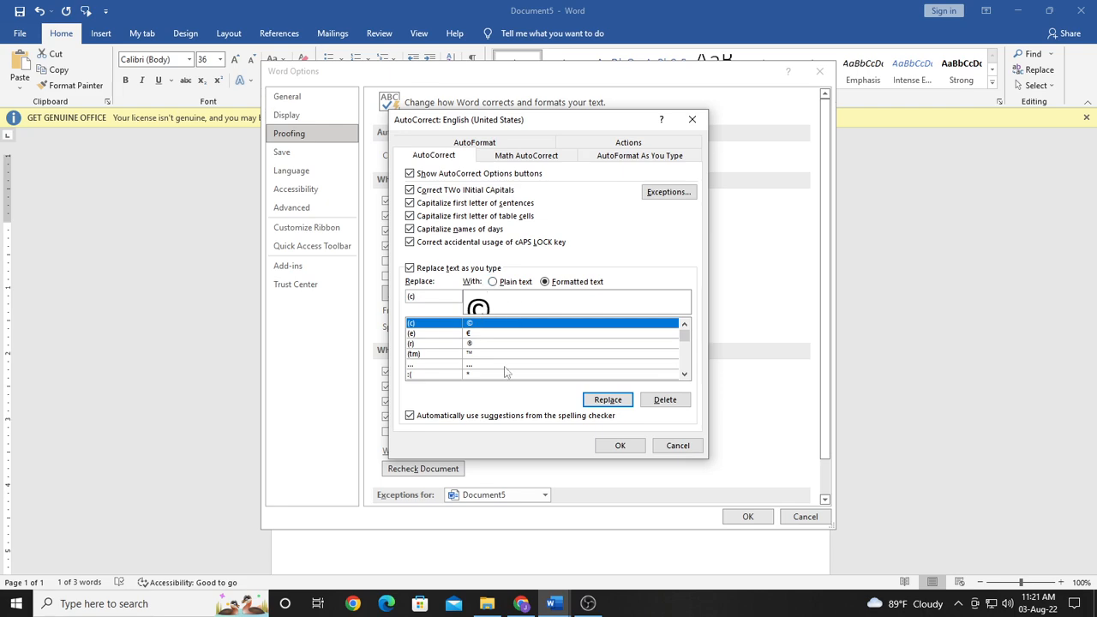
click(616, 401)
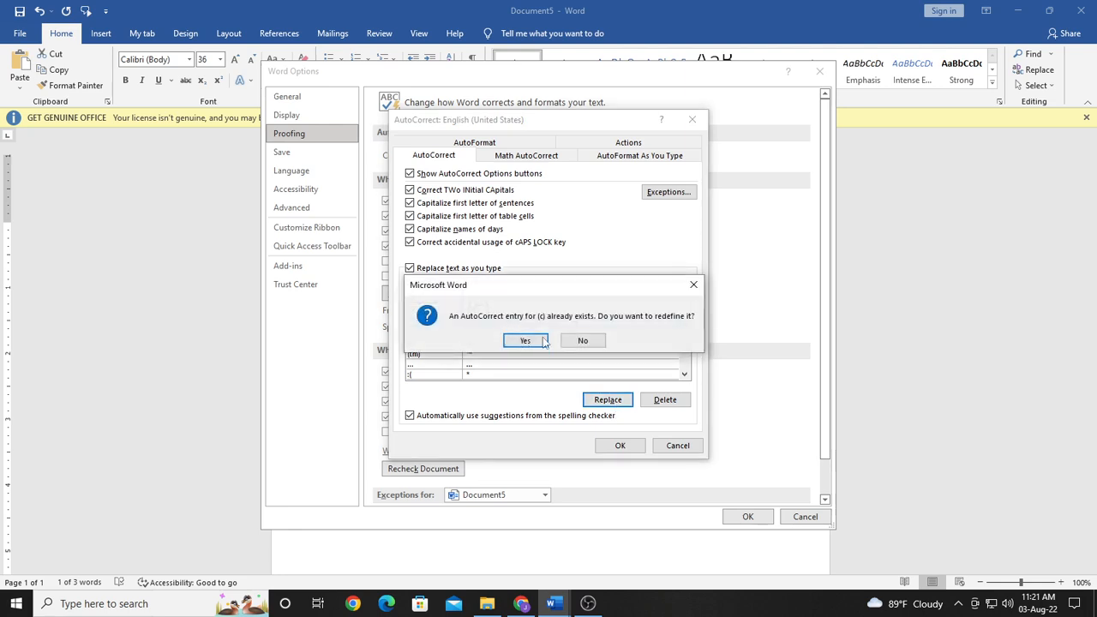
click(533, 340)
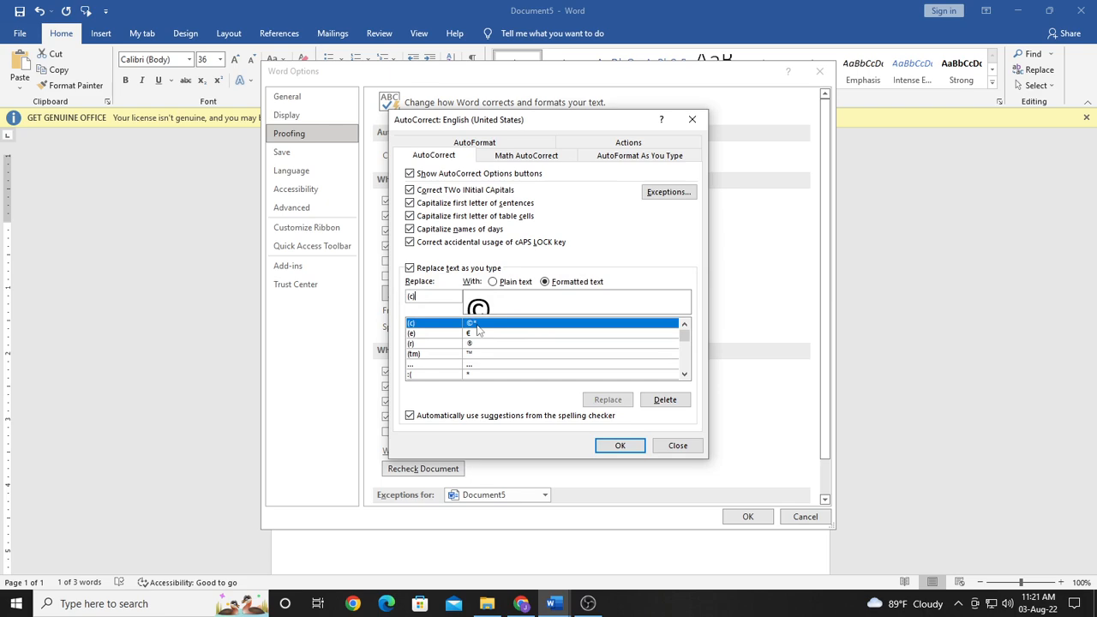
click(665, 400)
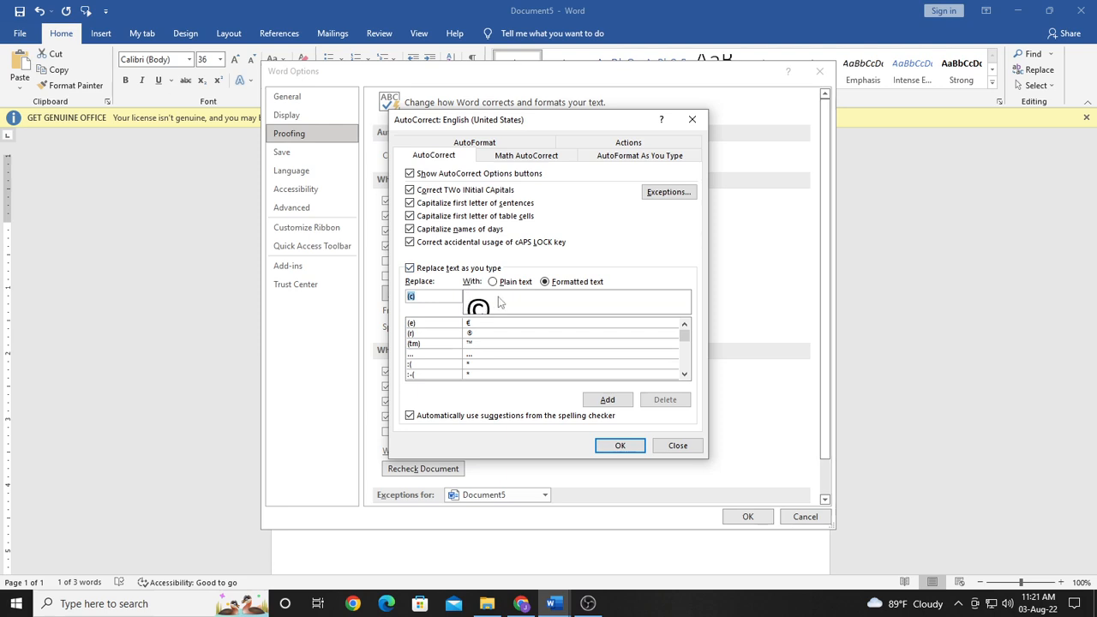
Step: Redefine the AutoCorrect entry "thsi" so that it is replaced with the formatted © symbol
click(422, 295)
key(BackSpace)
key(BackSpace)
key(BackSpace)
text(thsi)
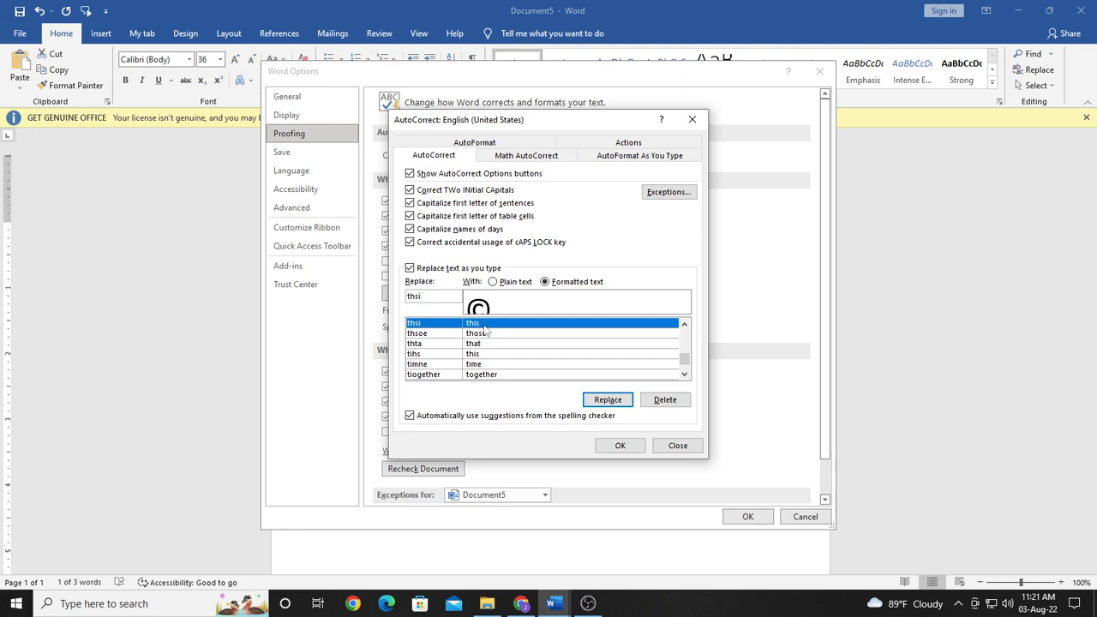
click(608, 399)
click(526, 340)
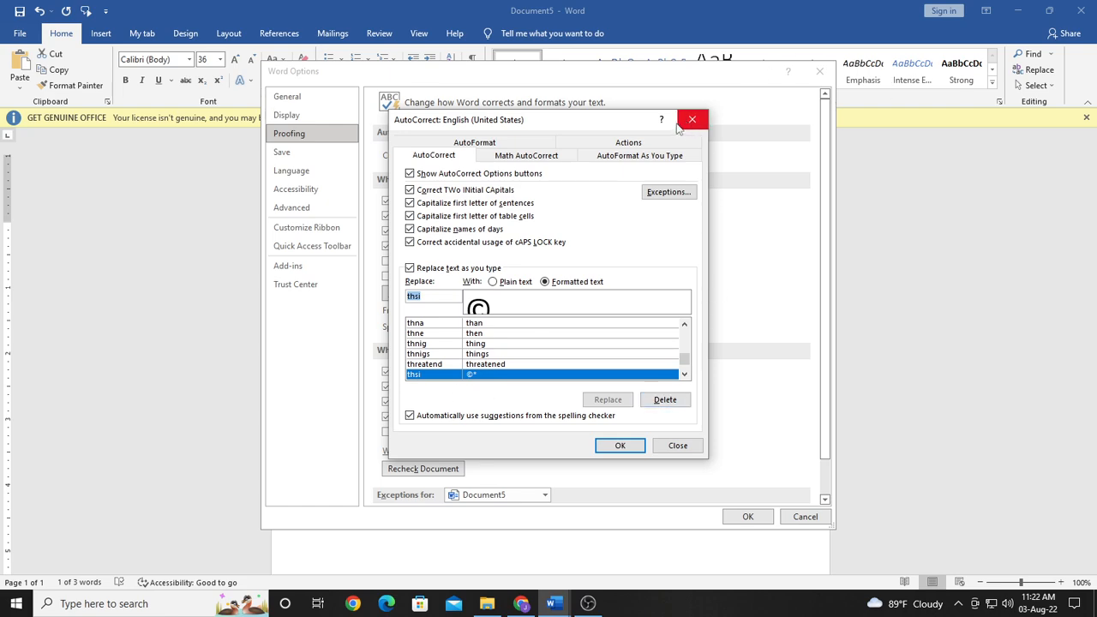
Step: Try to switch to Document4, and accept the AutoCorrect changes in Document5
click(553, 603)
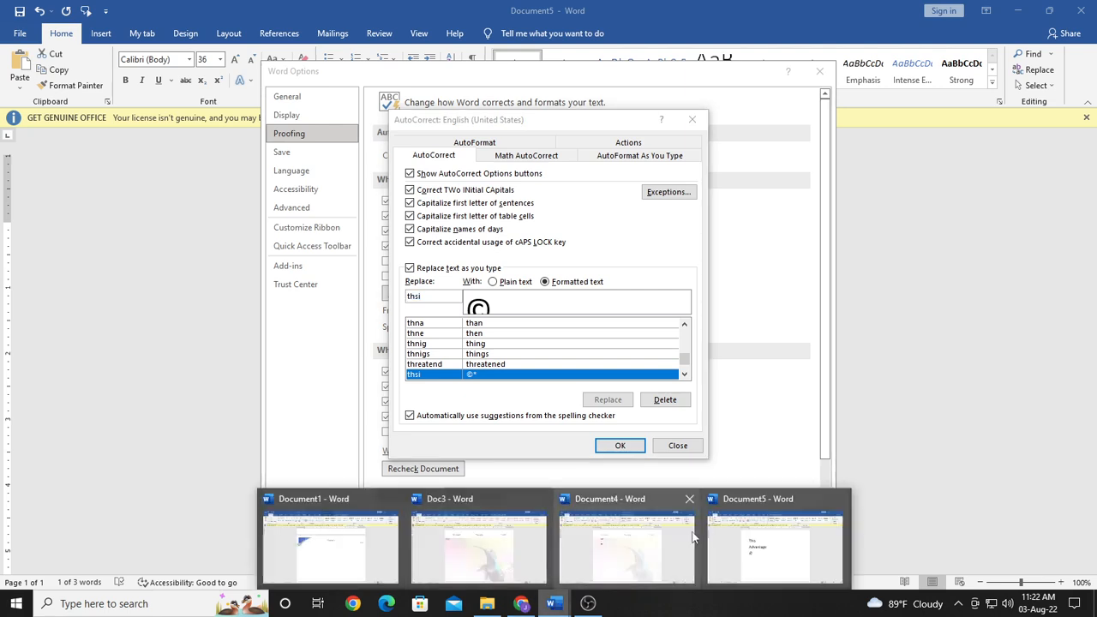
click(646, 535)
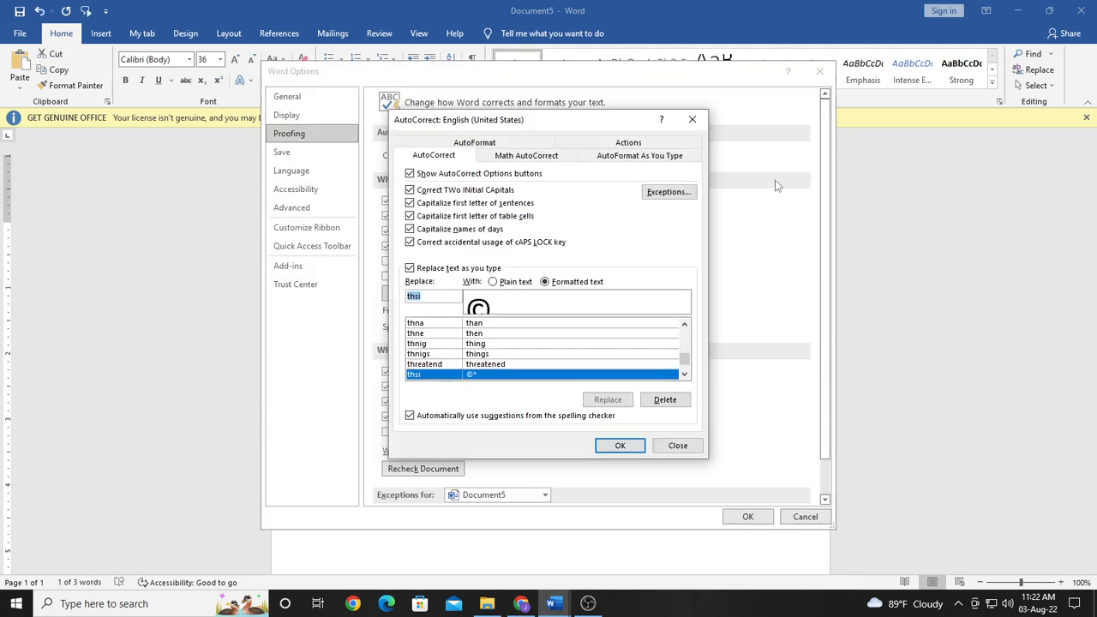
click(554, 603)
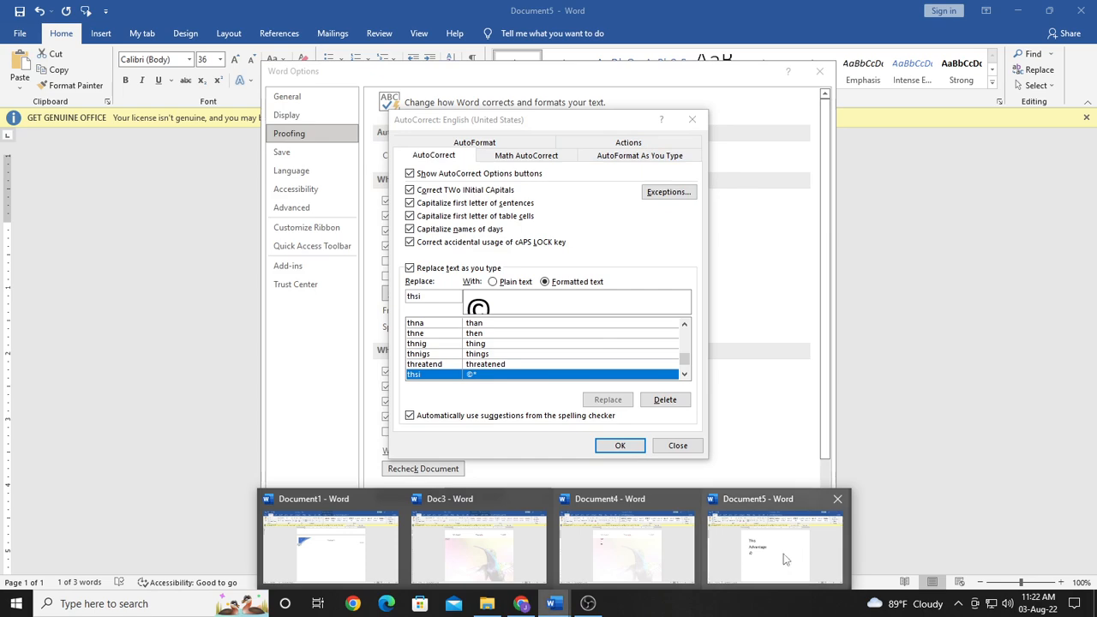
click(788, 559)
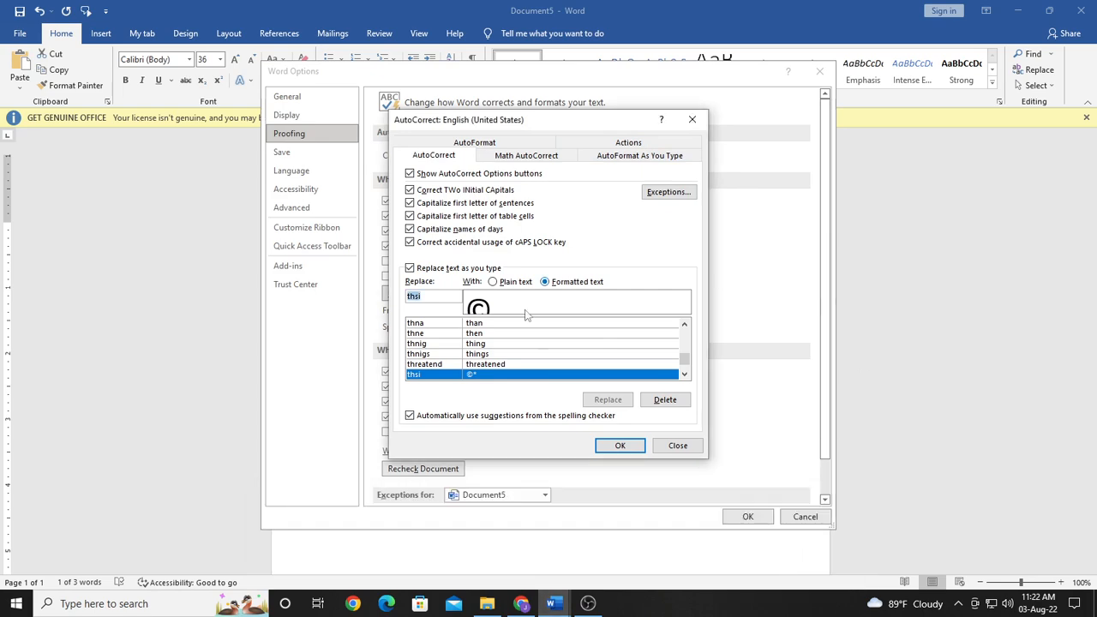
click(620, 447)
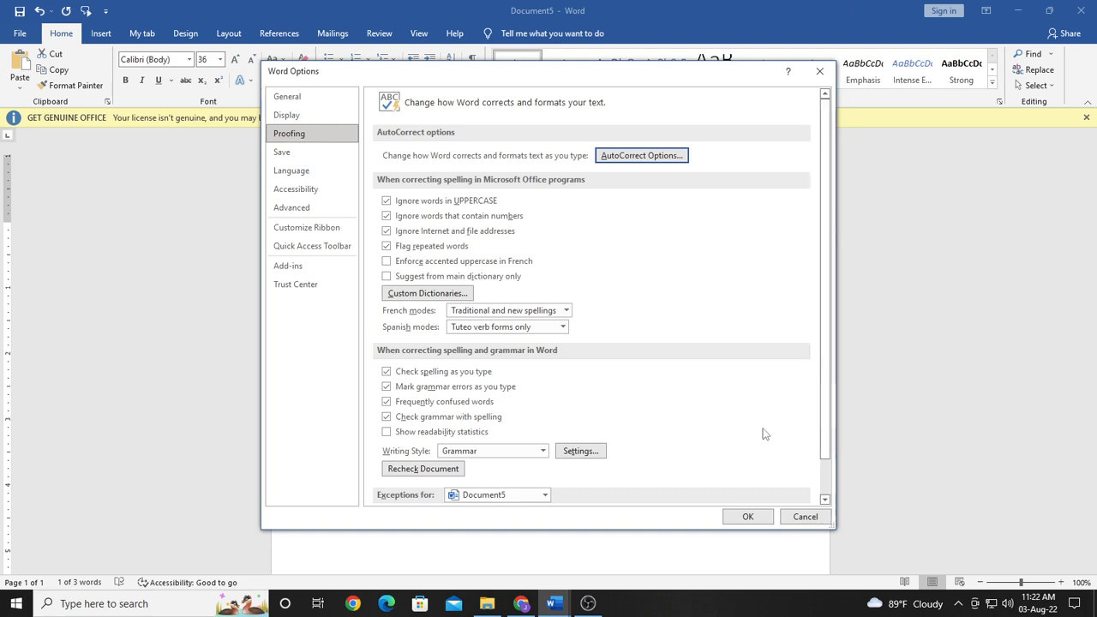
Step: Close the Word options and enter "thsi" on a new line below the © to trigger its AutoCorrect replacement
click(819, 71)
click(397, 345)
key(Return)
key(Return)
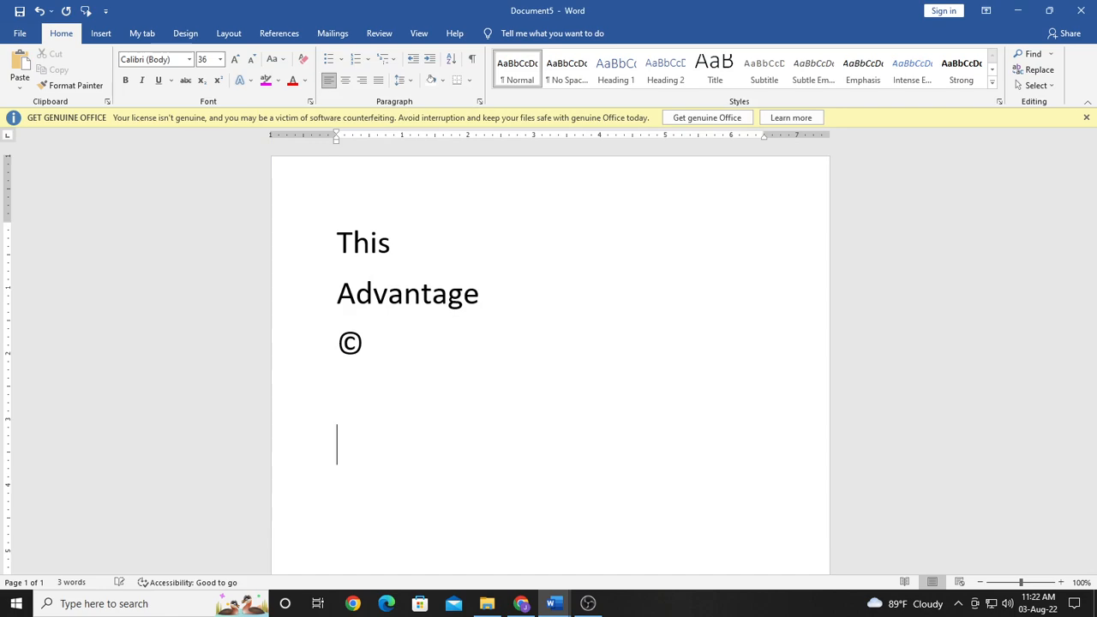
text(thsi)
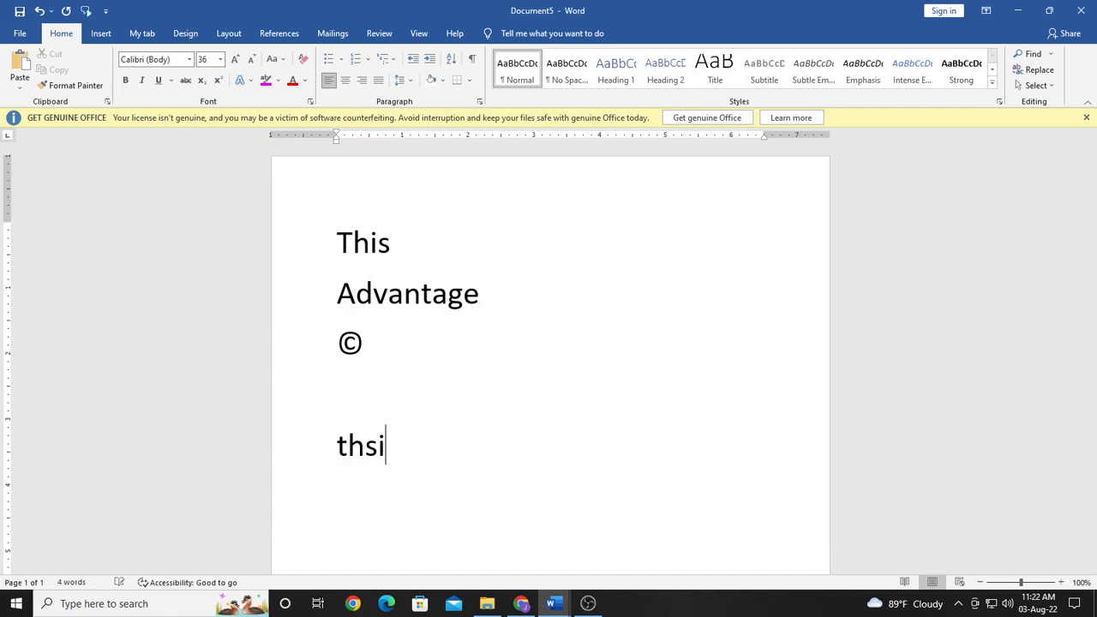
key(Return)
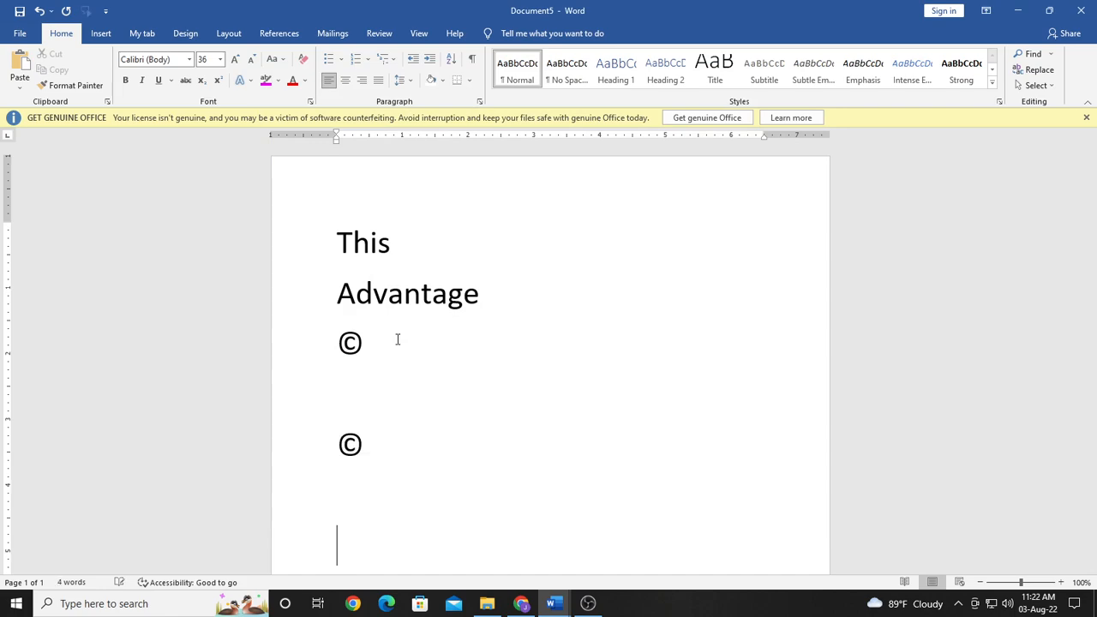
Step: Delete the AutoCorrect entry "thsi" and add it again with the © from the last text line as formatted text
click(343, 449)
double_click(342, 448)
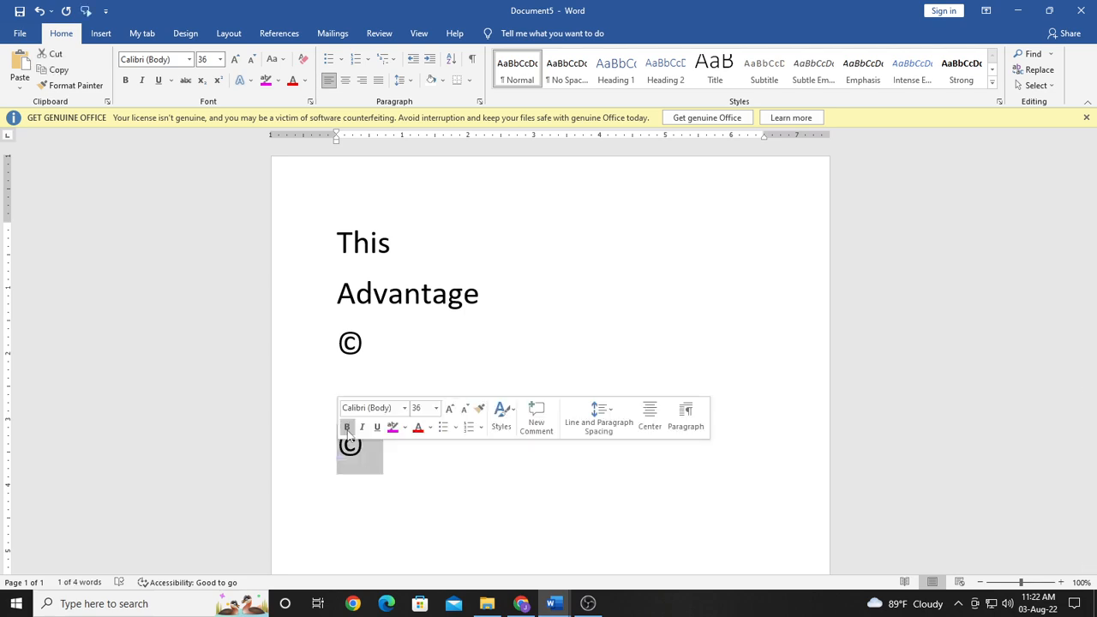
click(20, 33)
click(44, 564)
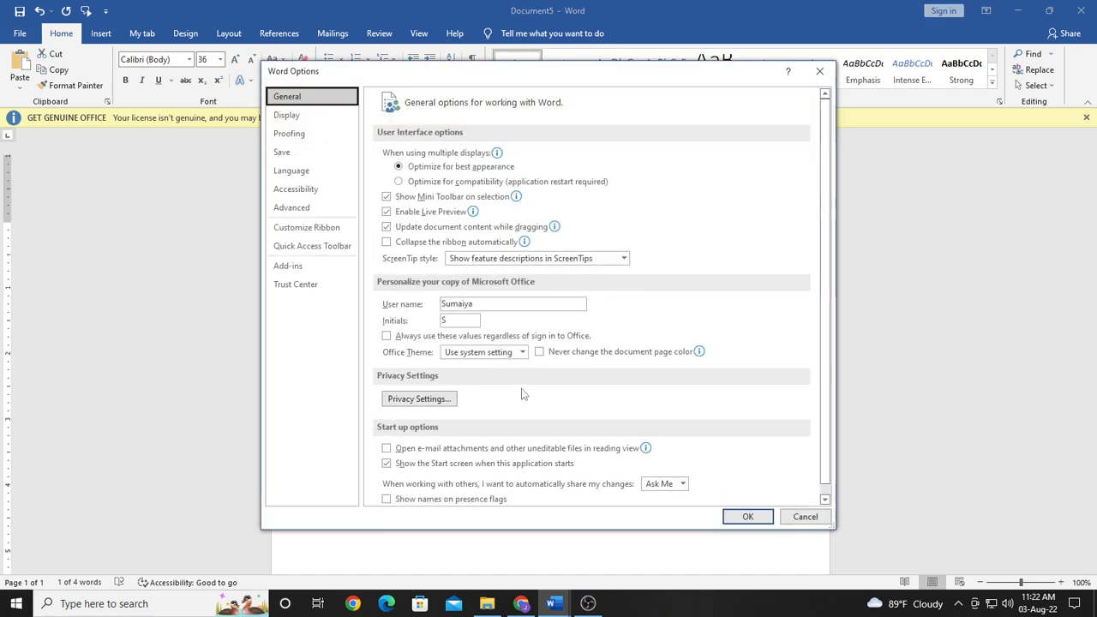
click(643, 155)
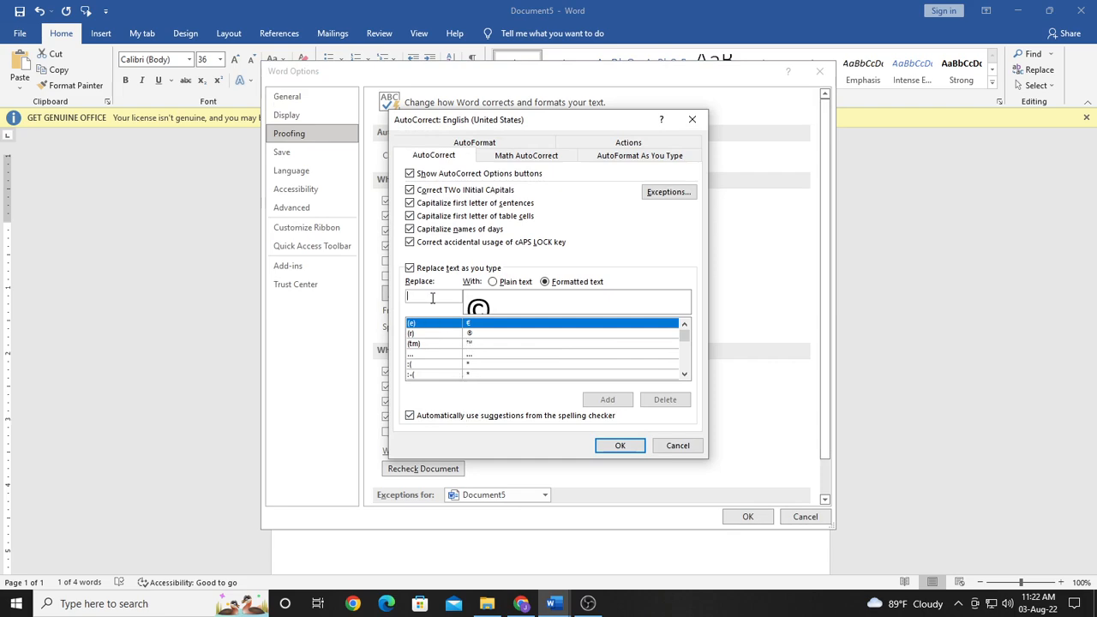
text(th)
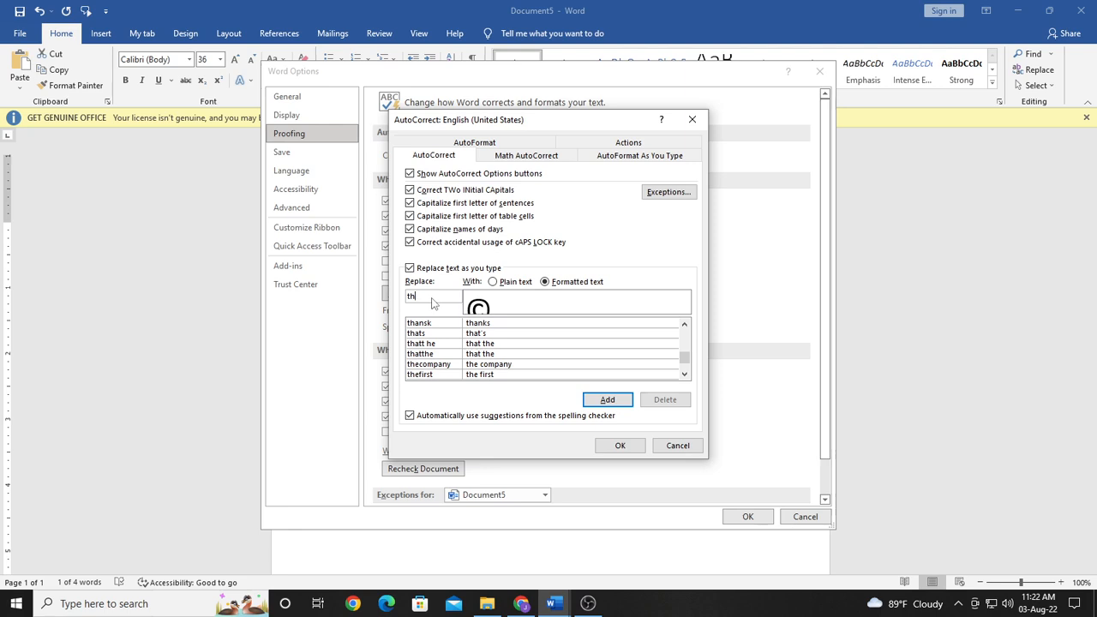
text(si)
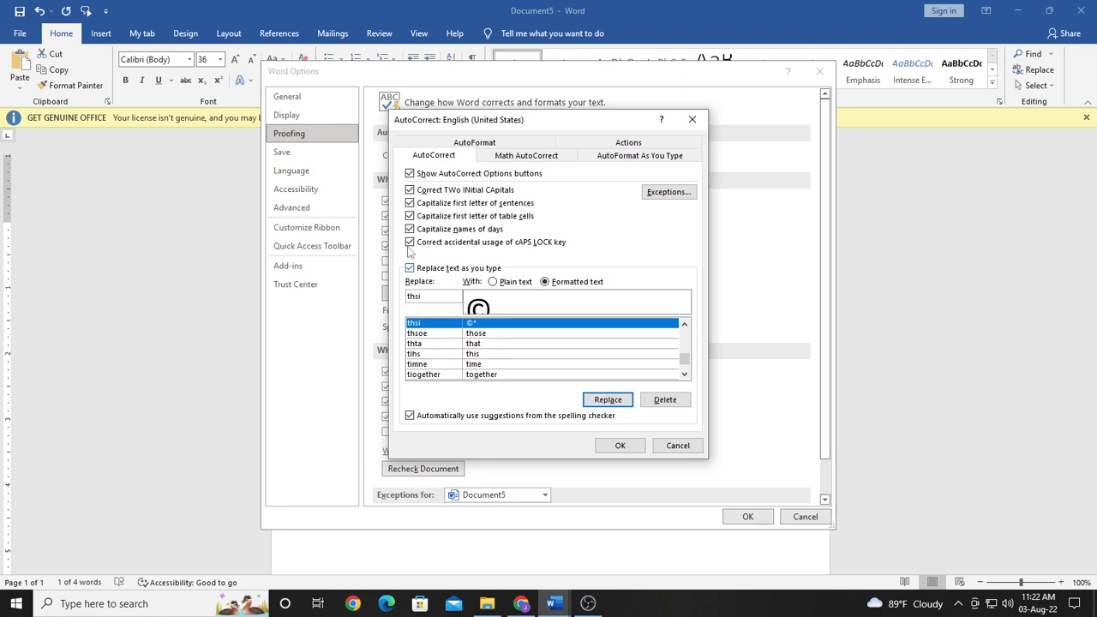
click(665, 399)
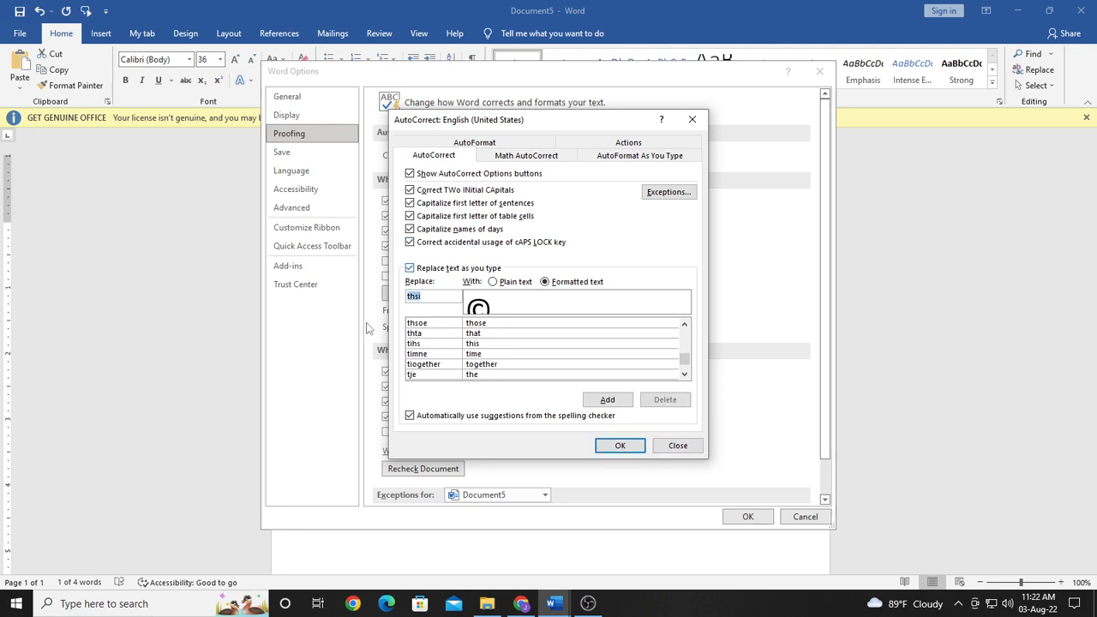
click(605, 405)
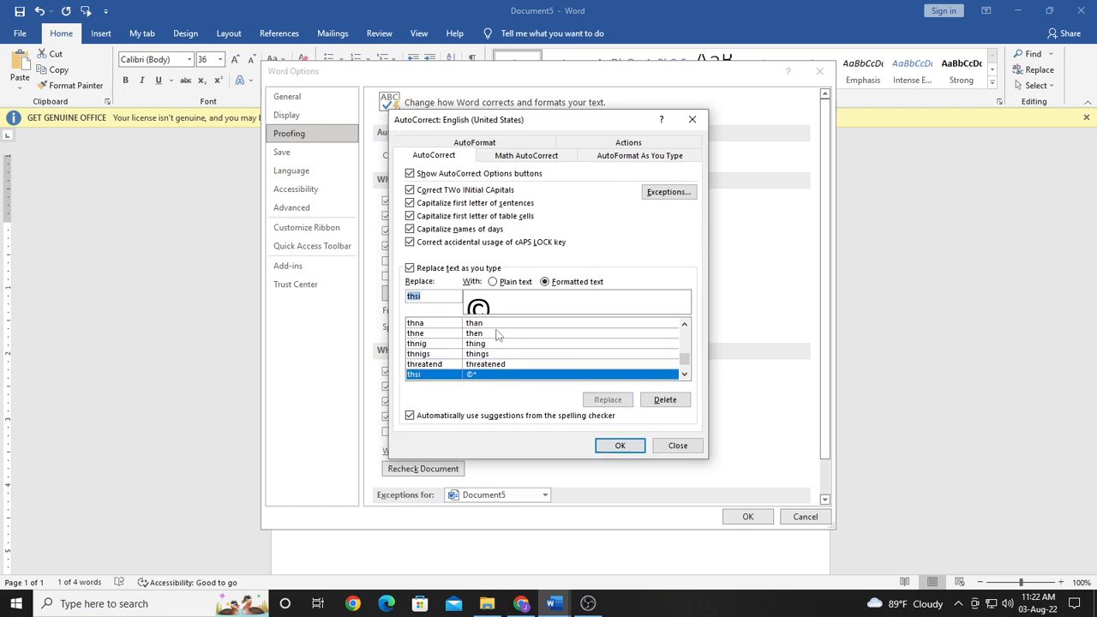
click(437, 296)
key(BackSpace)
key(BackSpace)
text(is)
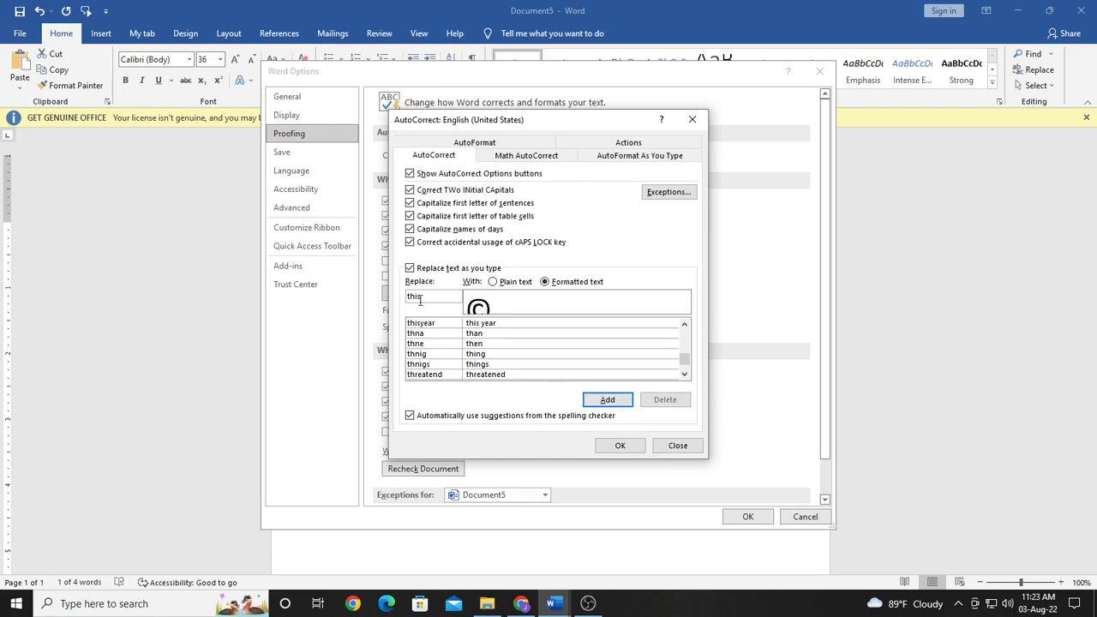
key(BackSpace)
key(BackSpace)
key(BackSpace)
key(BackSpace)
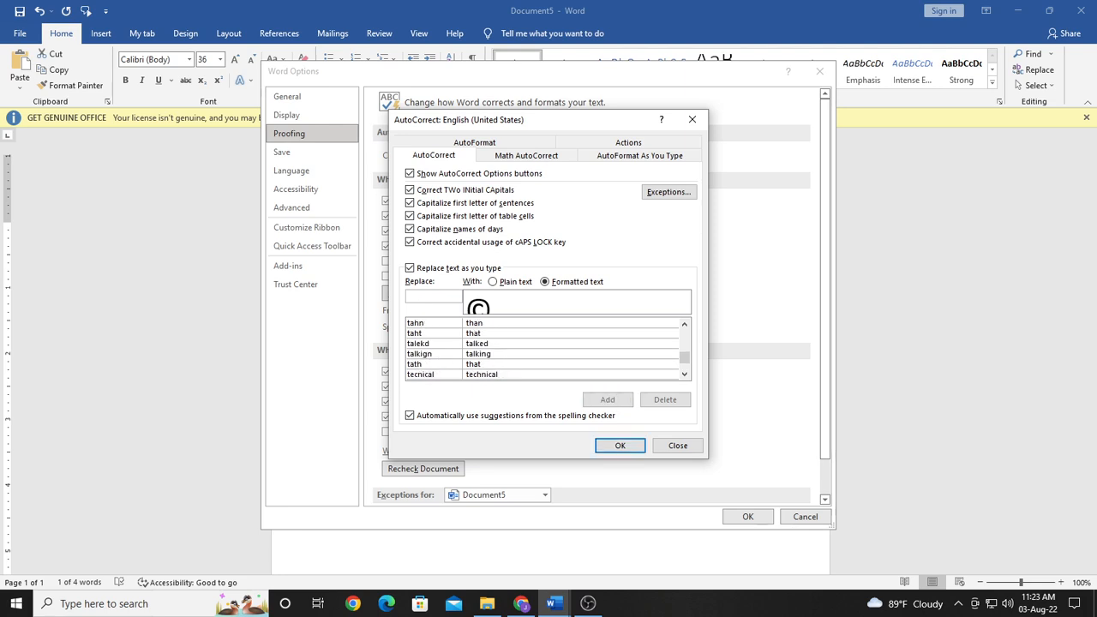
Step: Accept the AutoCorrect changes and close the Word options to return to the document
click(619, 447)
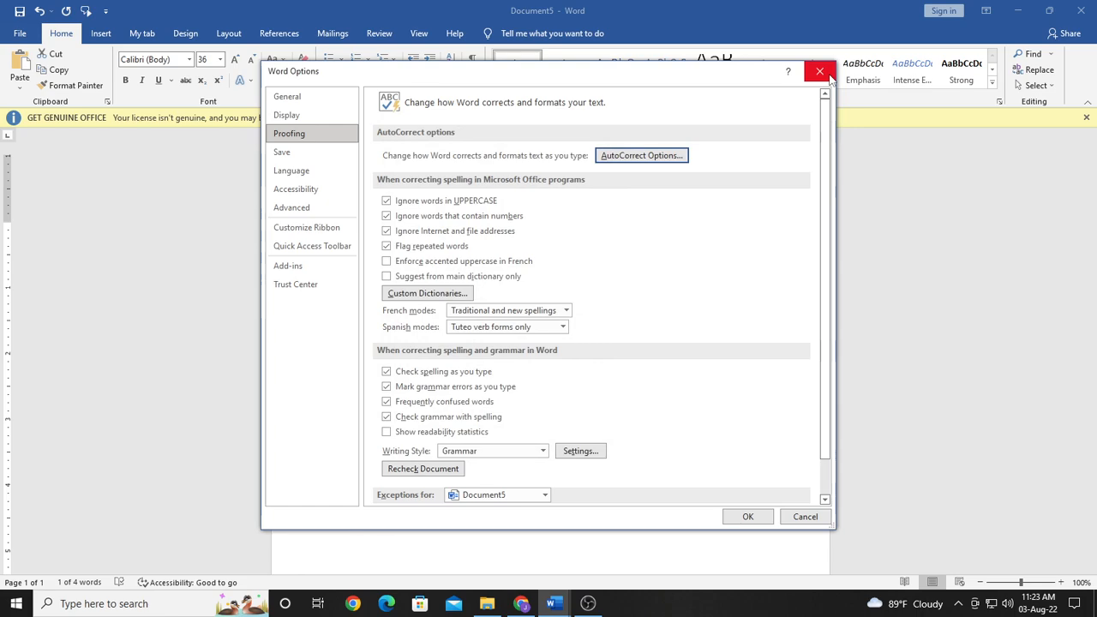
click(747, 517)
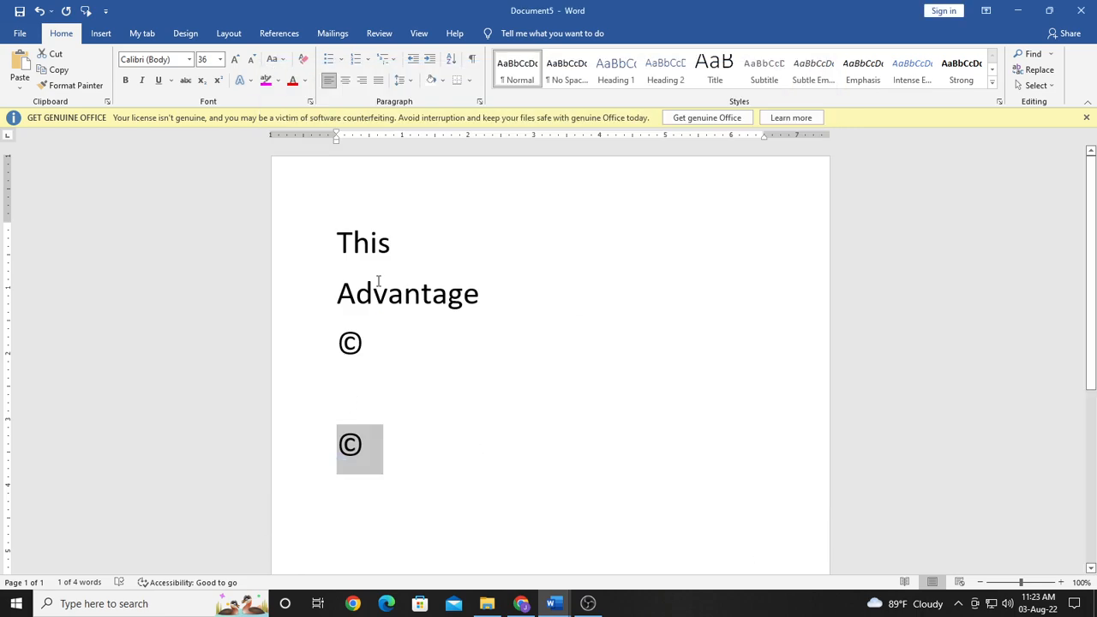
drag(284, 294, 283, 242)
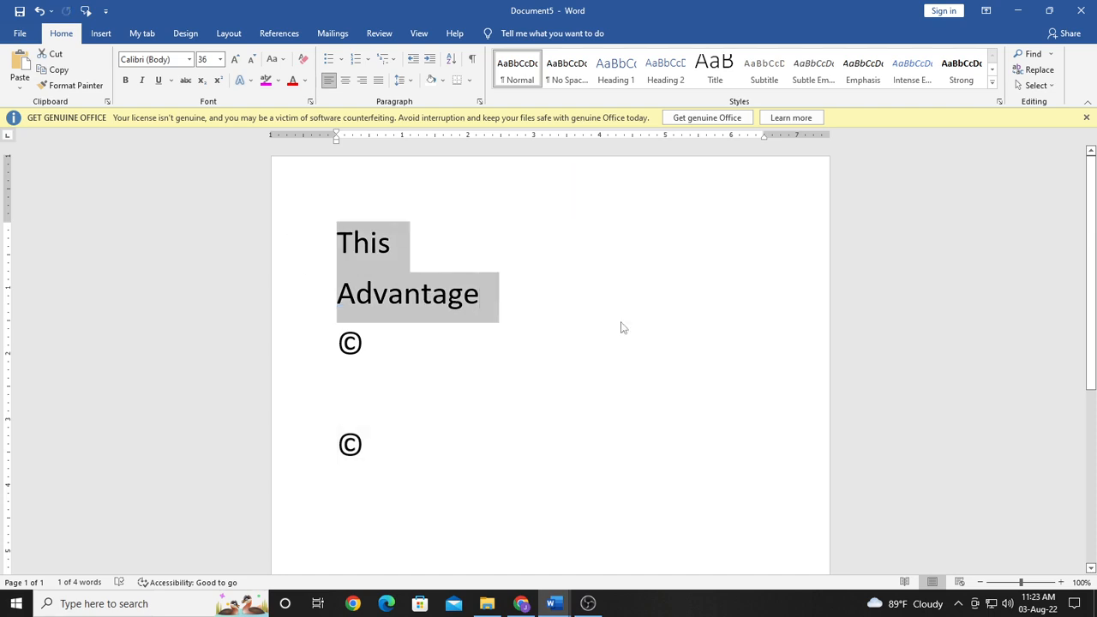
click(561, 345)
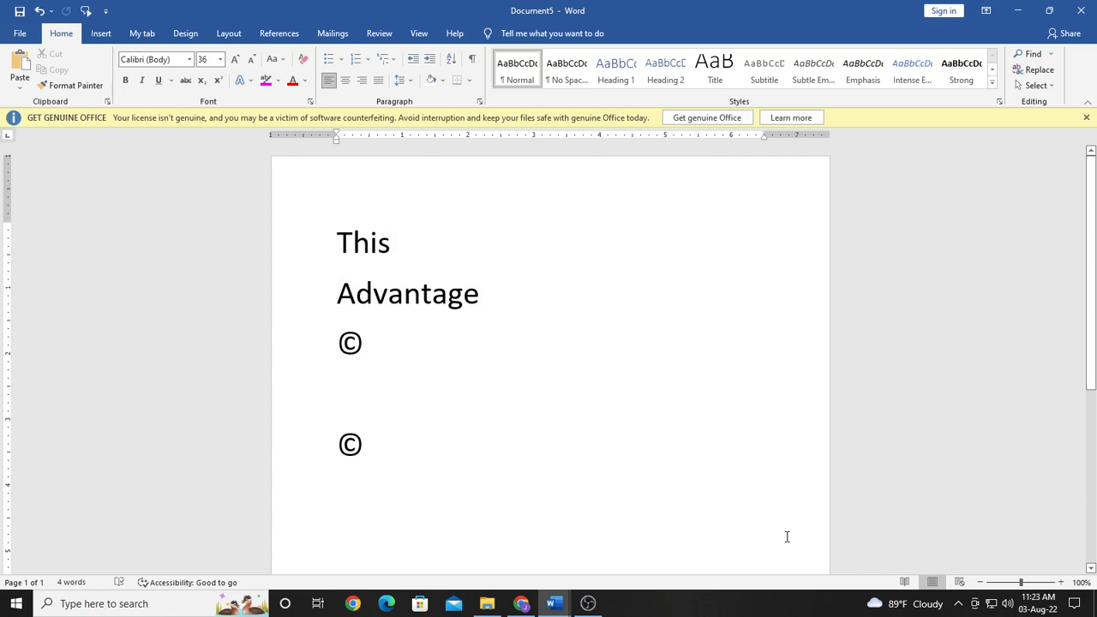
Step: Change the word "This" on the first line to the misspelling "Thsi", overriding its automatic correction
right_click(500, 366)
click(580, 236)
key(BackSpace)
key(BackSpace)
text(si)
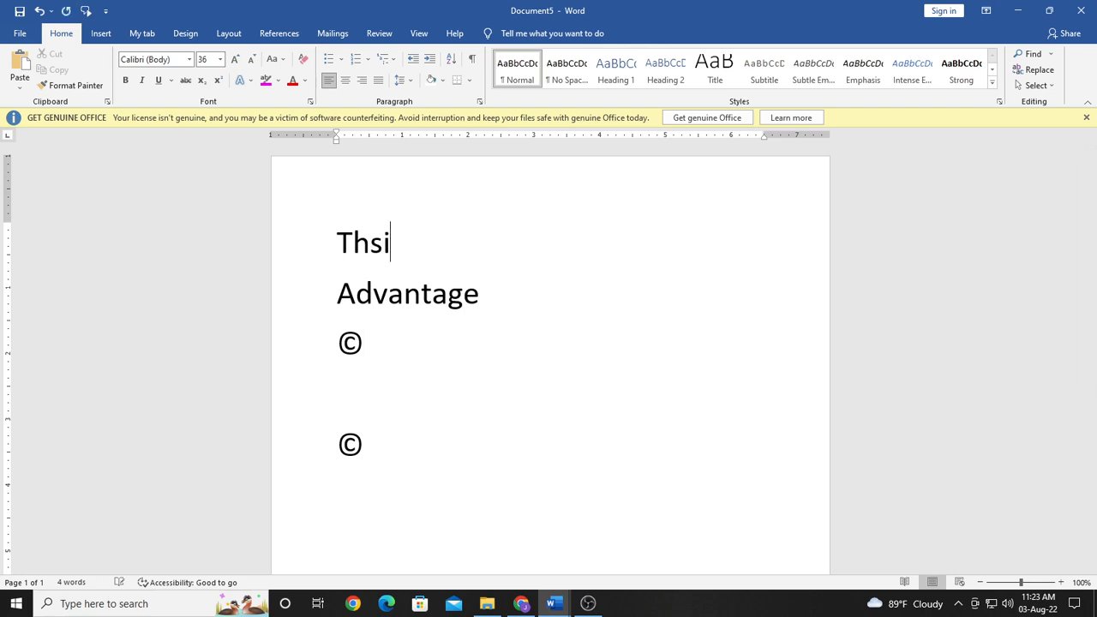
key(Return)
key(BackSpace)
key(BackSpace)
key(BackSpace)
text(si)
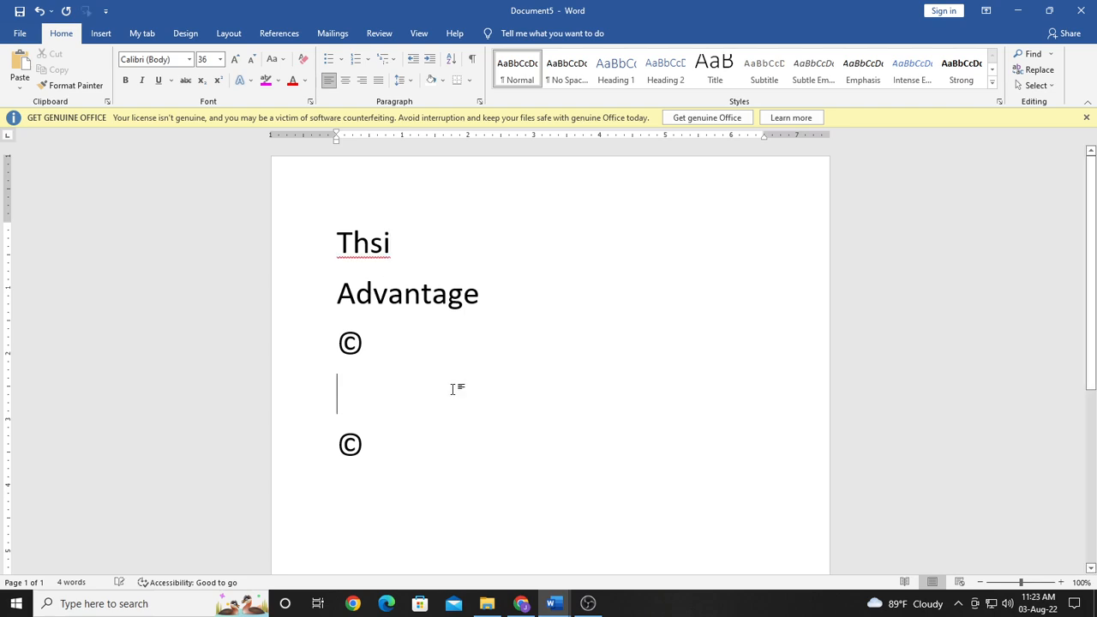
Step: Add the misspelled "Thsi" on the first line to AutoCorrect with "This" as its correction, and confirm
right_click(353, 250)
mouse_move(336, 375)
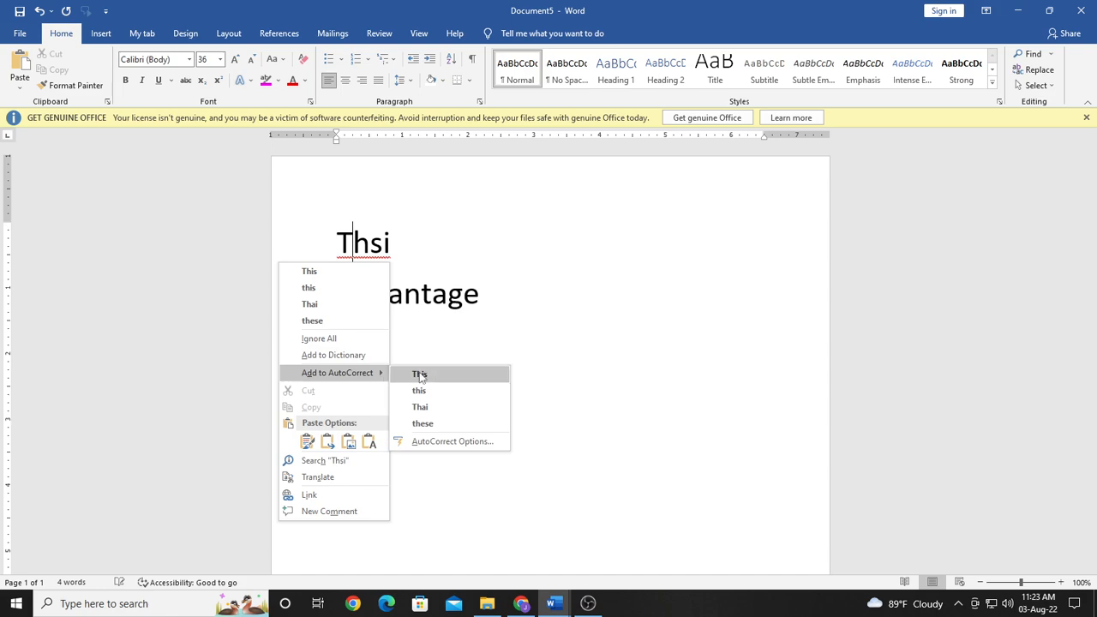
click(420, 375)
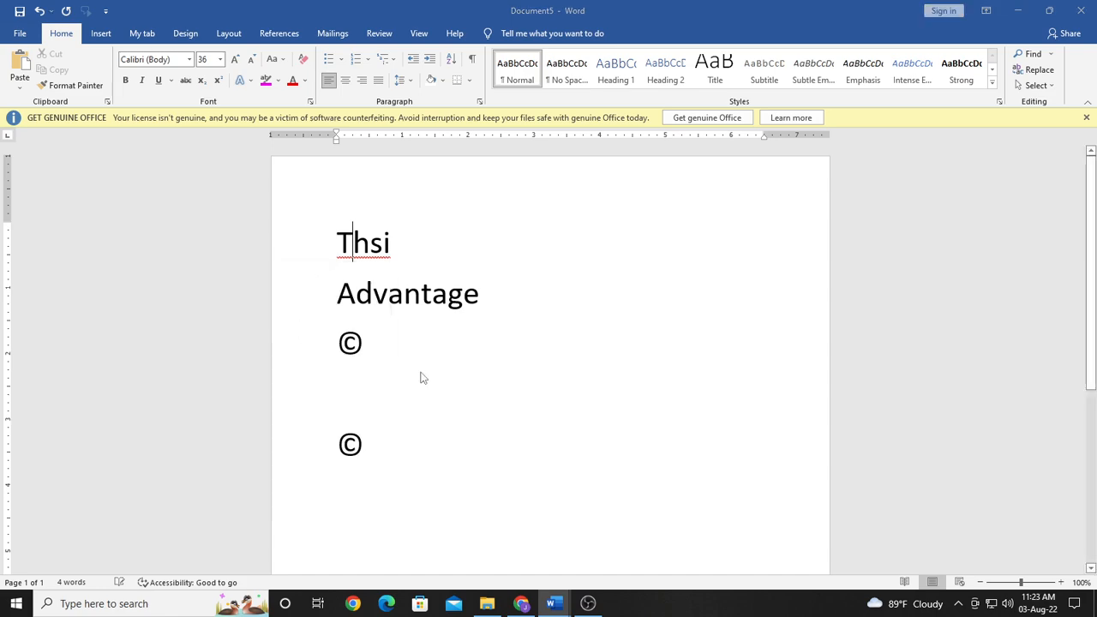
click(526, 341)
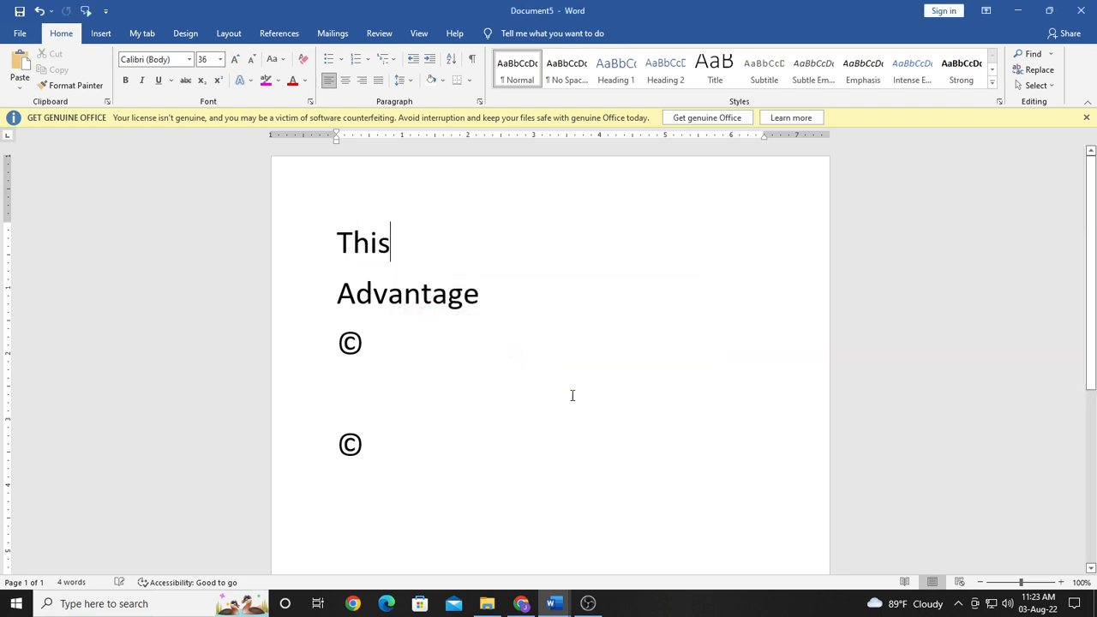
click(266, 239)
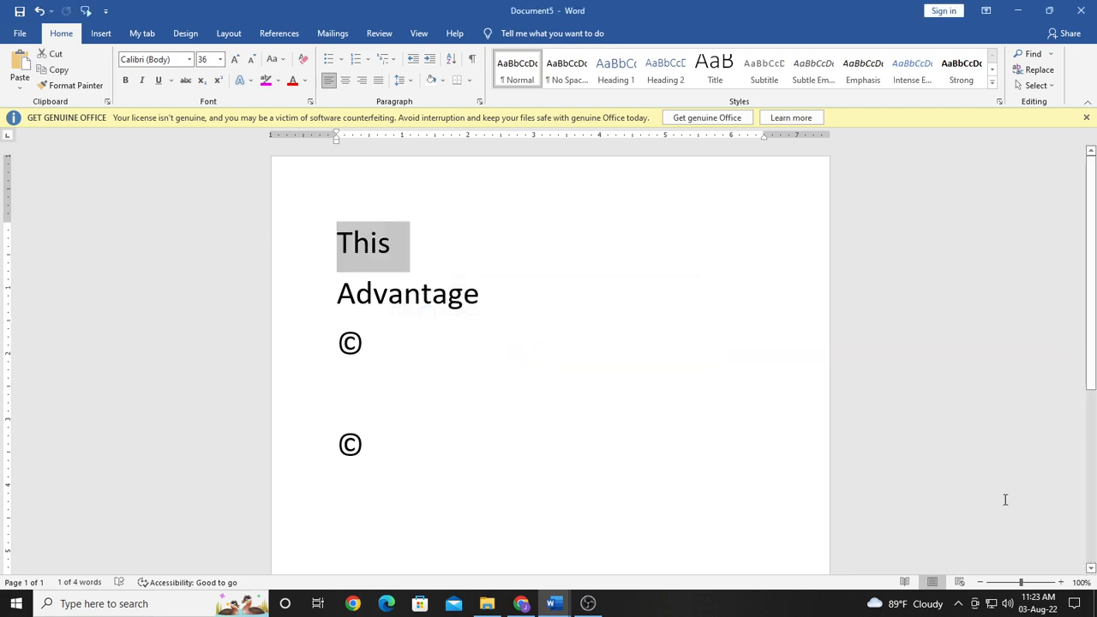
click(588, 604)
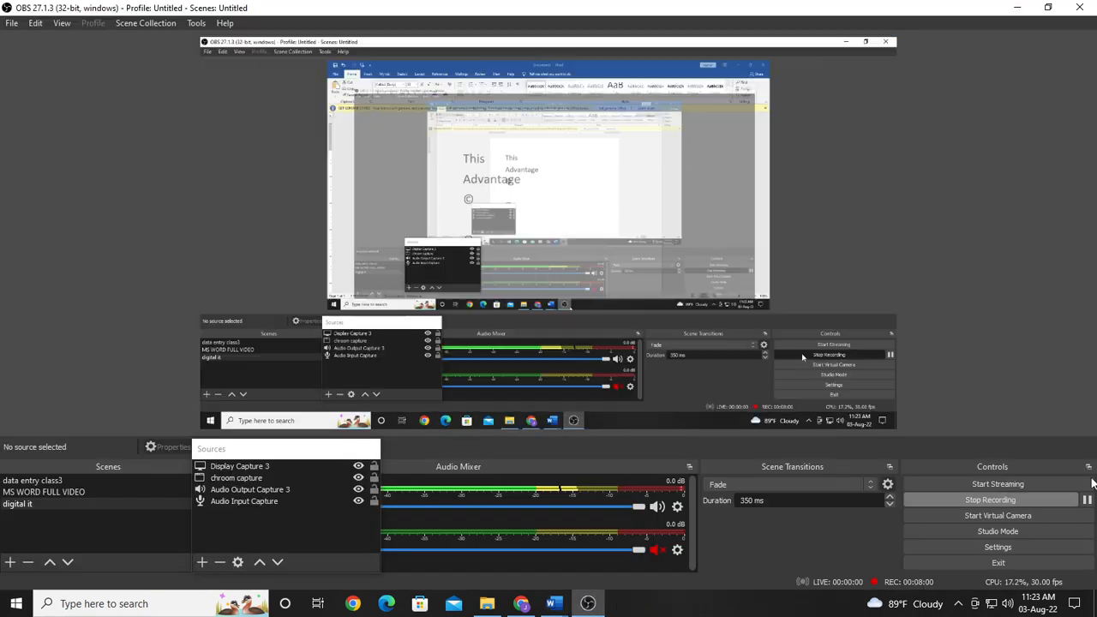